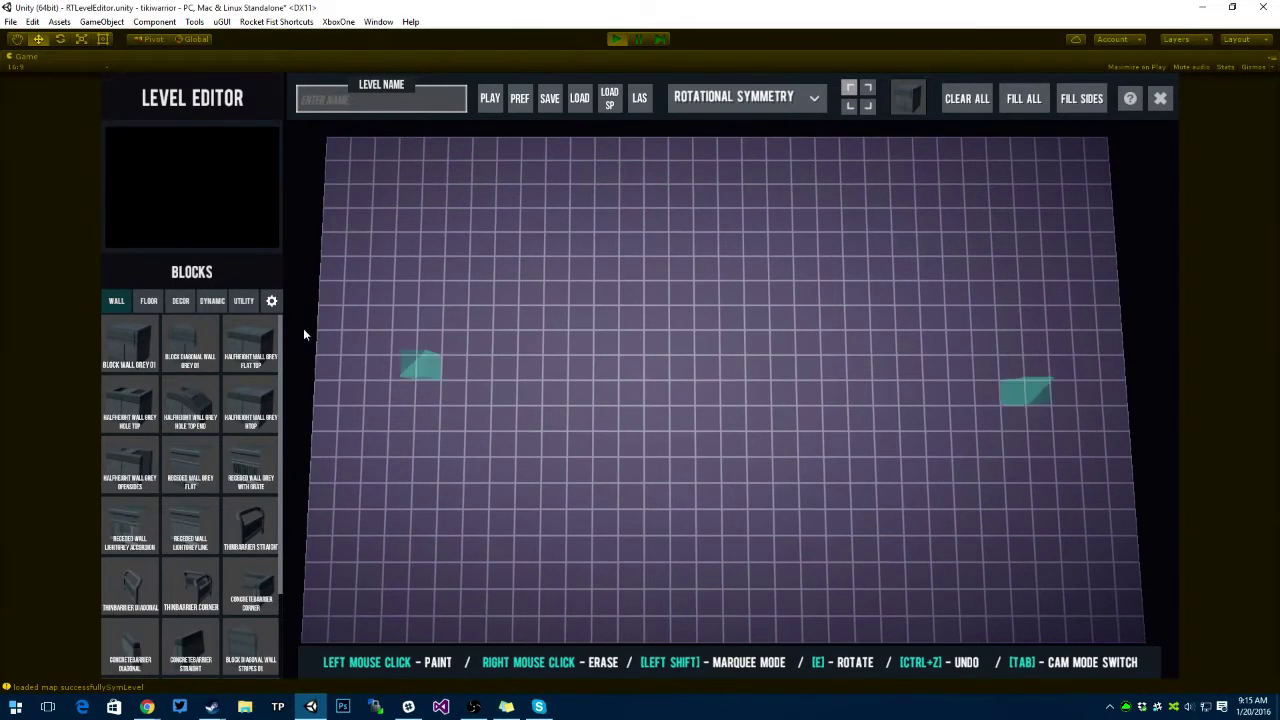
Fill a large rectangular area in the middle of the grid with Floor Dark Flat blocks using the marquee.
click(148, 303)
click(250, 342)
shift+drag(475, 516, 914, 272)
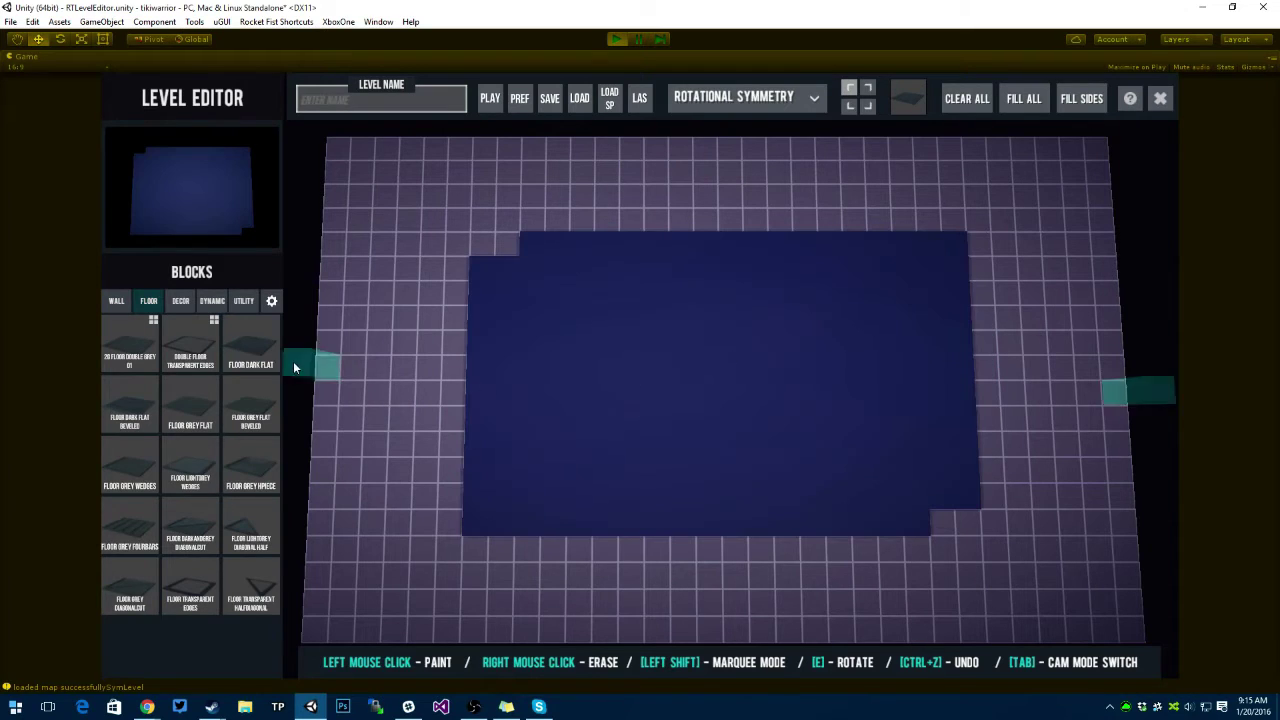
Build a Block Wall Grey 01 ring around the floor, trimming its inner long sides and thickening the short sides.
click(116, 301)
click(128, 340)
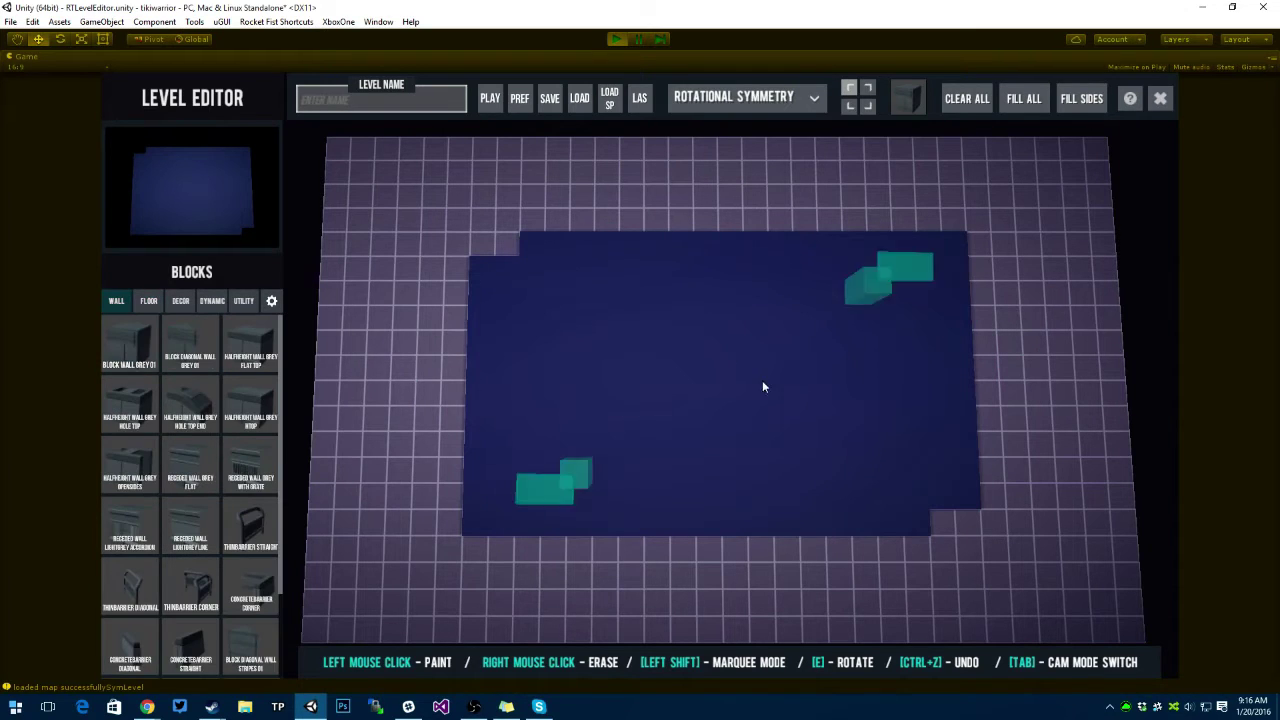
shift+drag(893, 310, 669, 450)
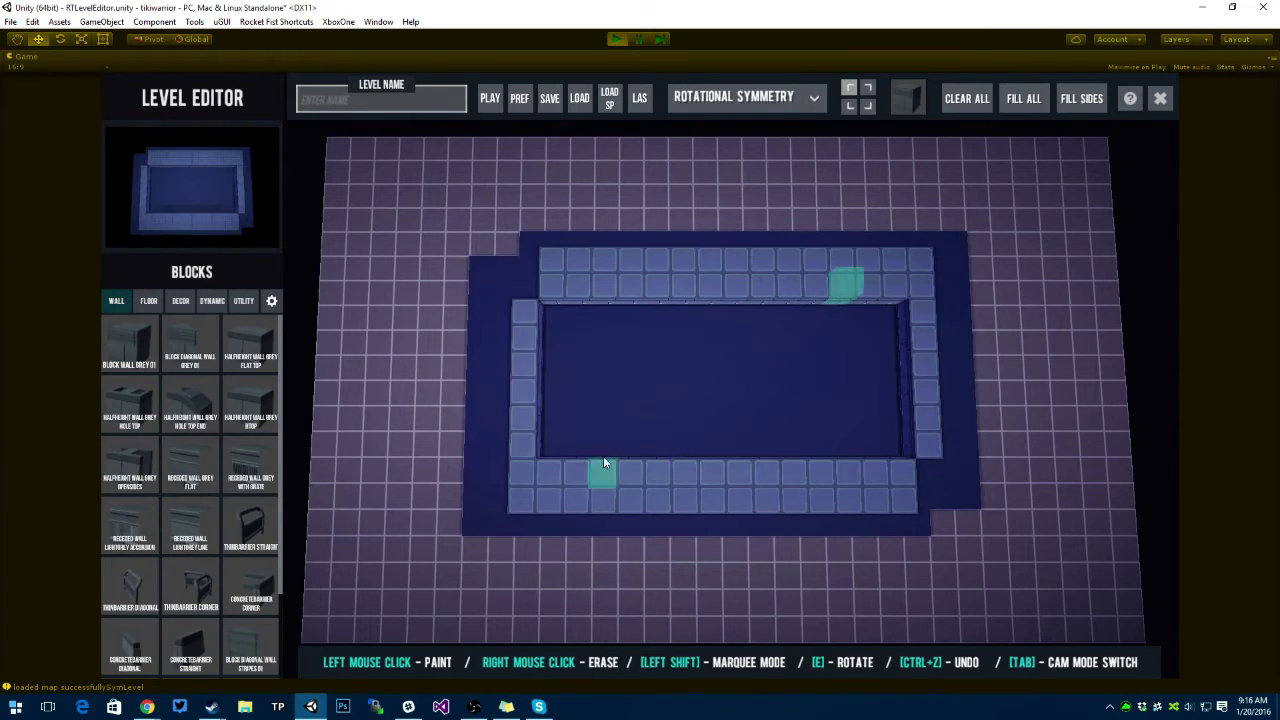
shift+right_drag(576, 462, 791, 450)
mouse_move(543, 444)
mouse_down()
mouse_move(562, 403)
mouse_move(566, 307)
mouse_up()
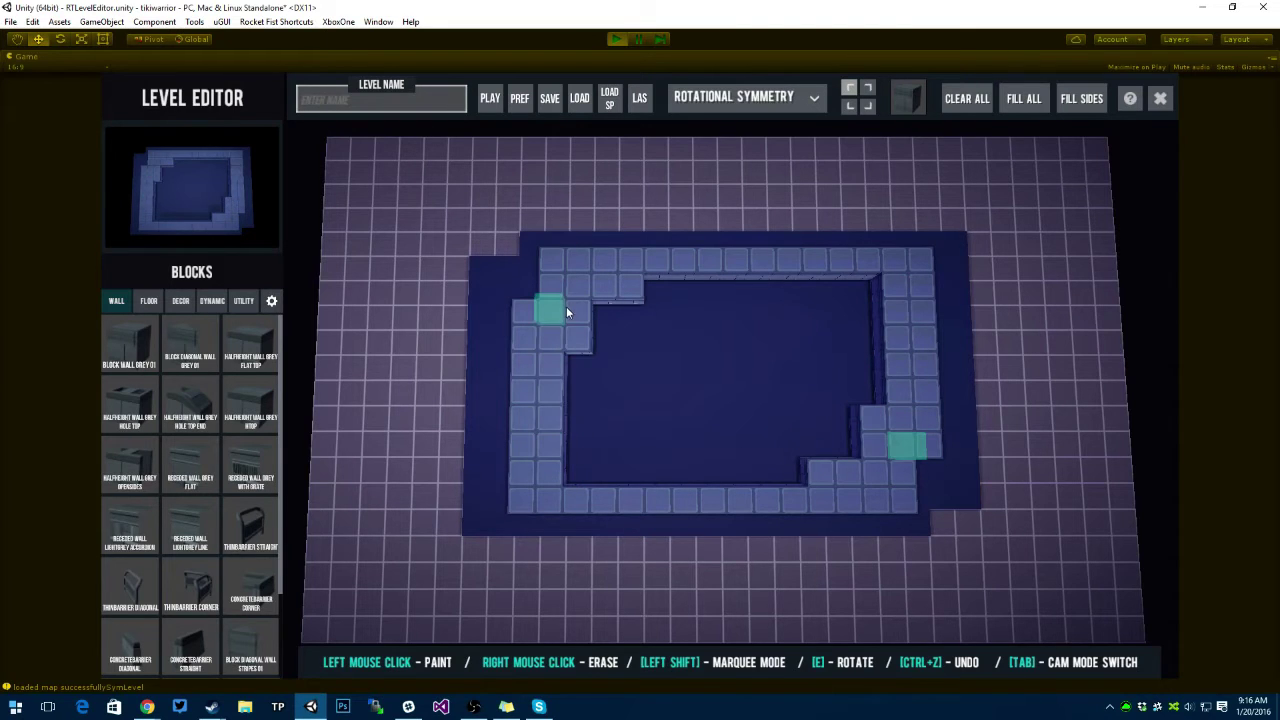
Place rotated Block Diagonal Wall Grey 01 pieces in the inner corners of the wall ring to bevel the arena.
click(190, 340)
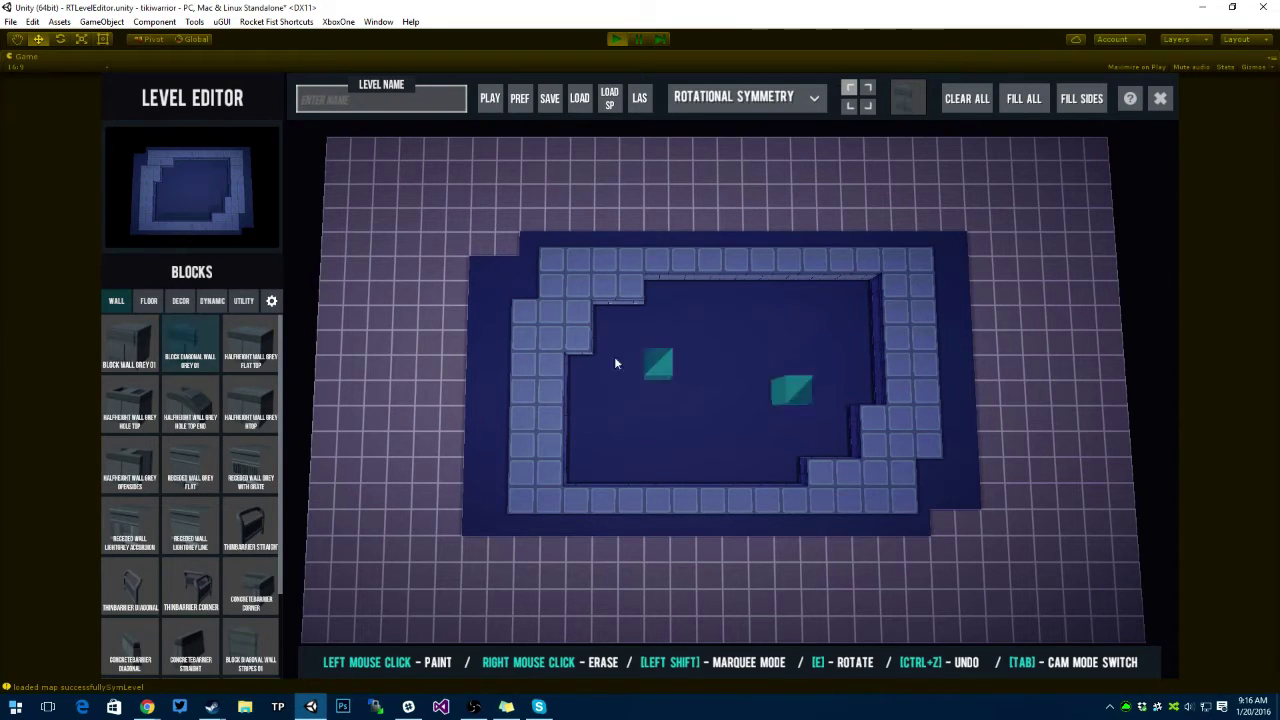
click(578, 360)
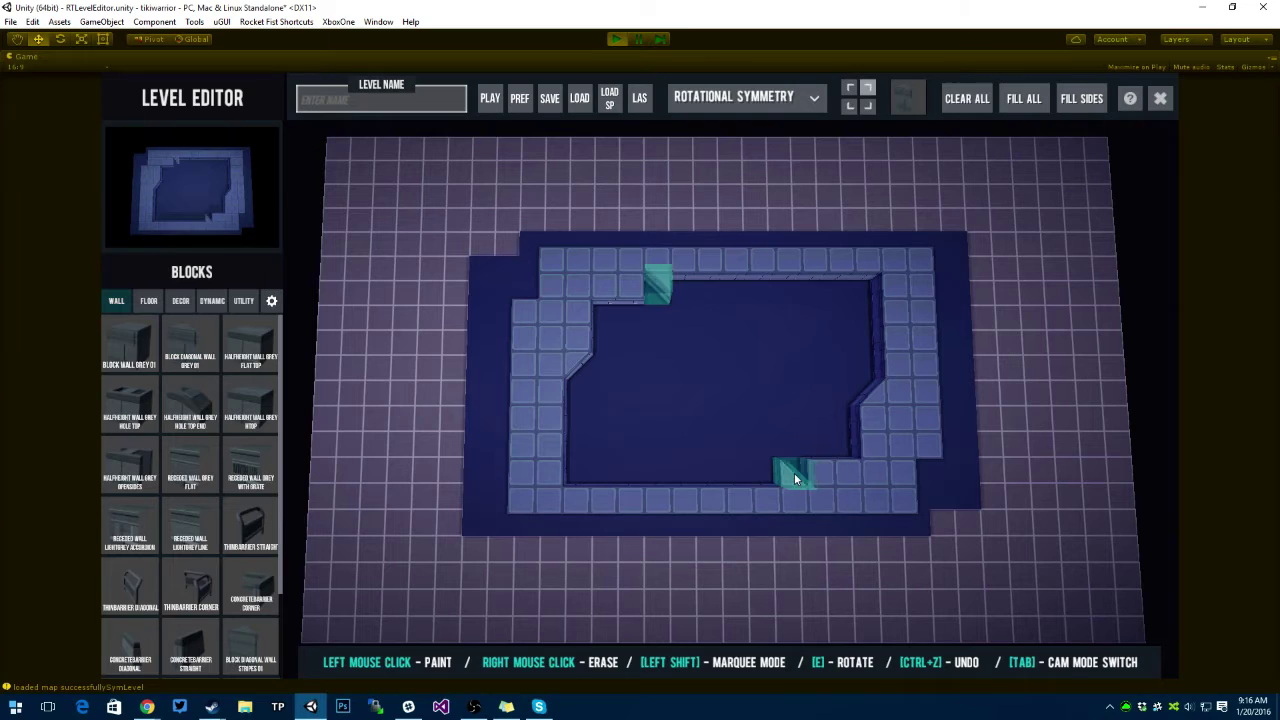
key(e)
key(e)
key(e)
click(794, 472)
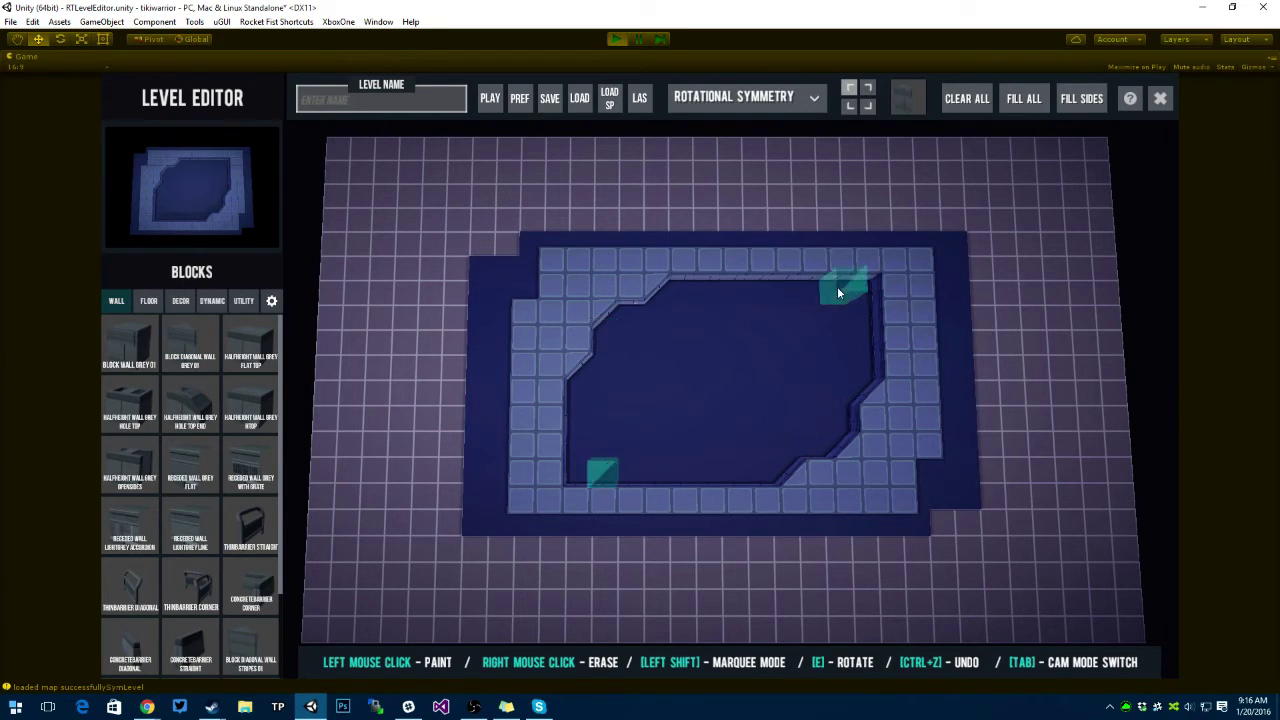
key(e)
Place a mirrored pair of Dynamic Squarebutton blocks and a mirrored pair of Raisedwall Thinbars inside the arena.
click(189, 302)
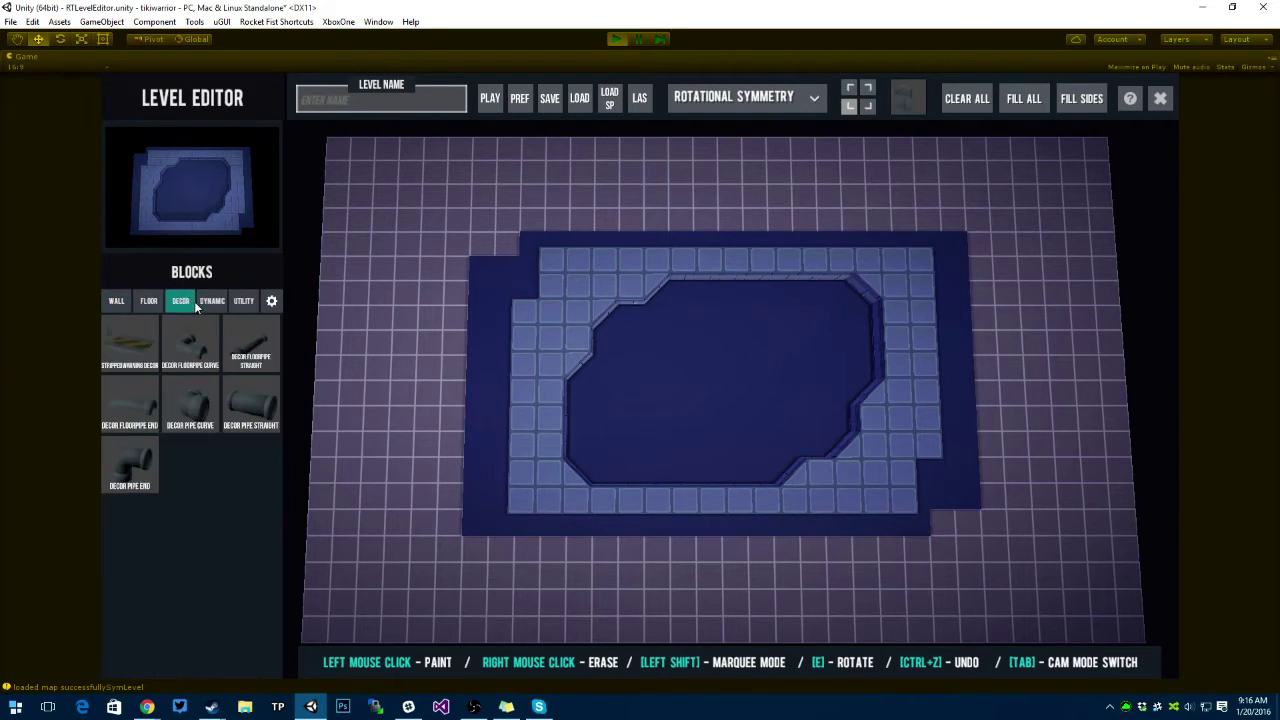
click(204, 301)
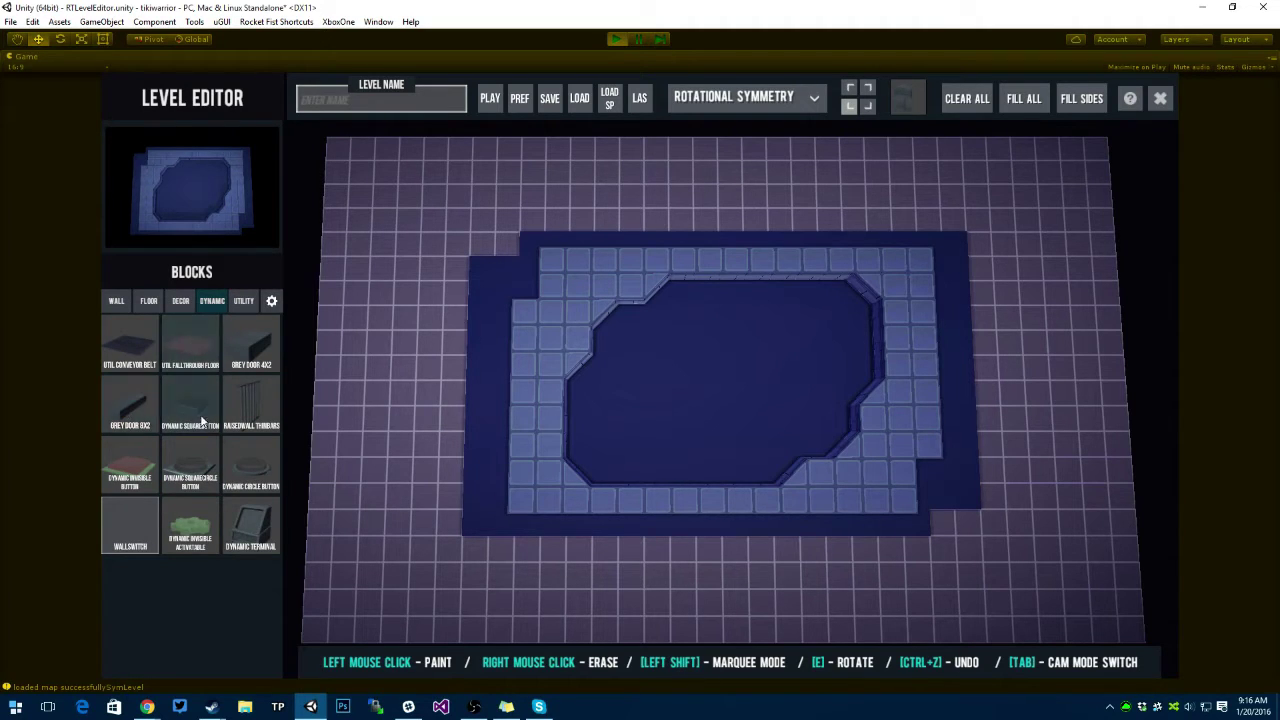
click(188, 420)
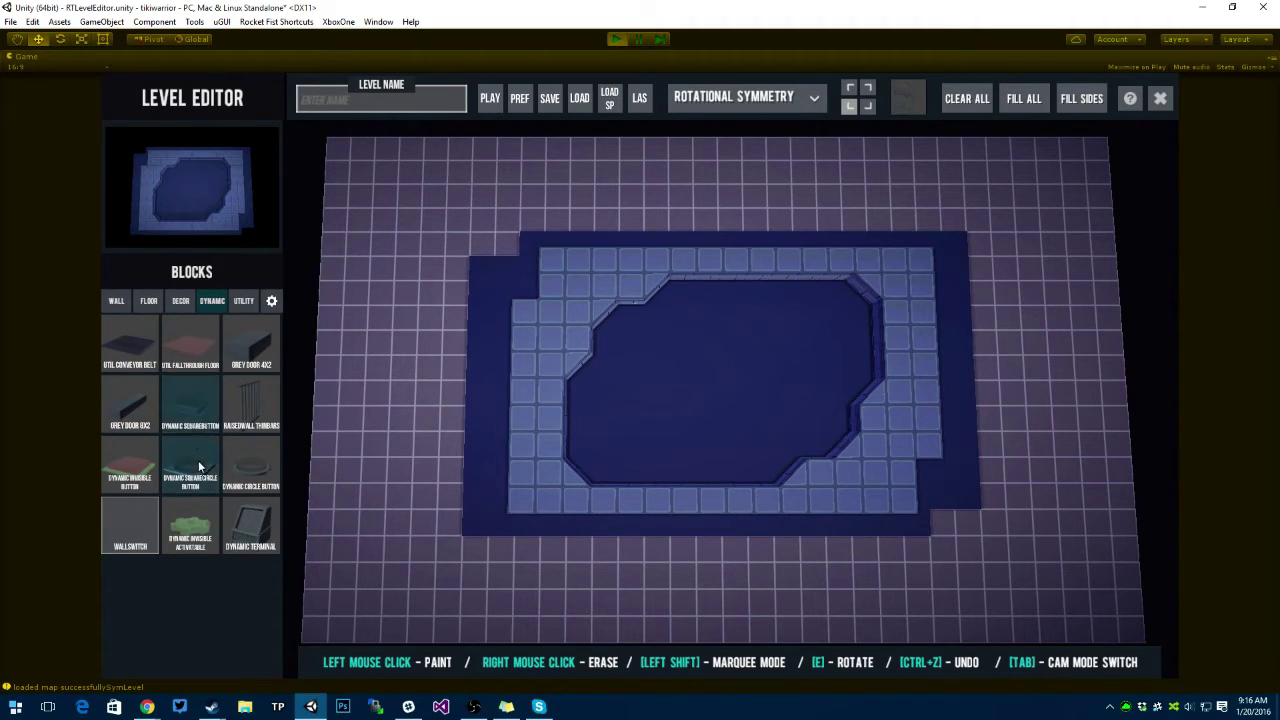
click(620, 440)
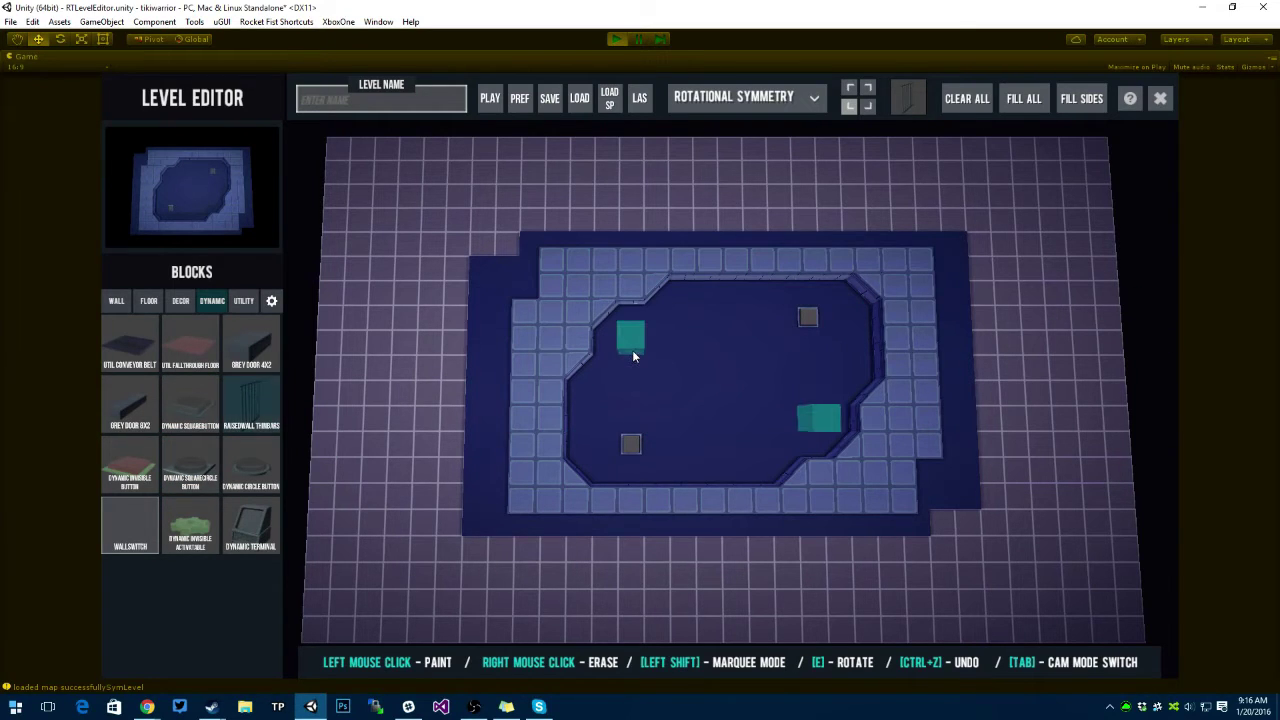
scroll(813, 378, up, 5)
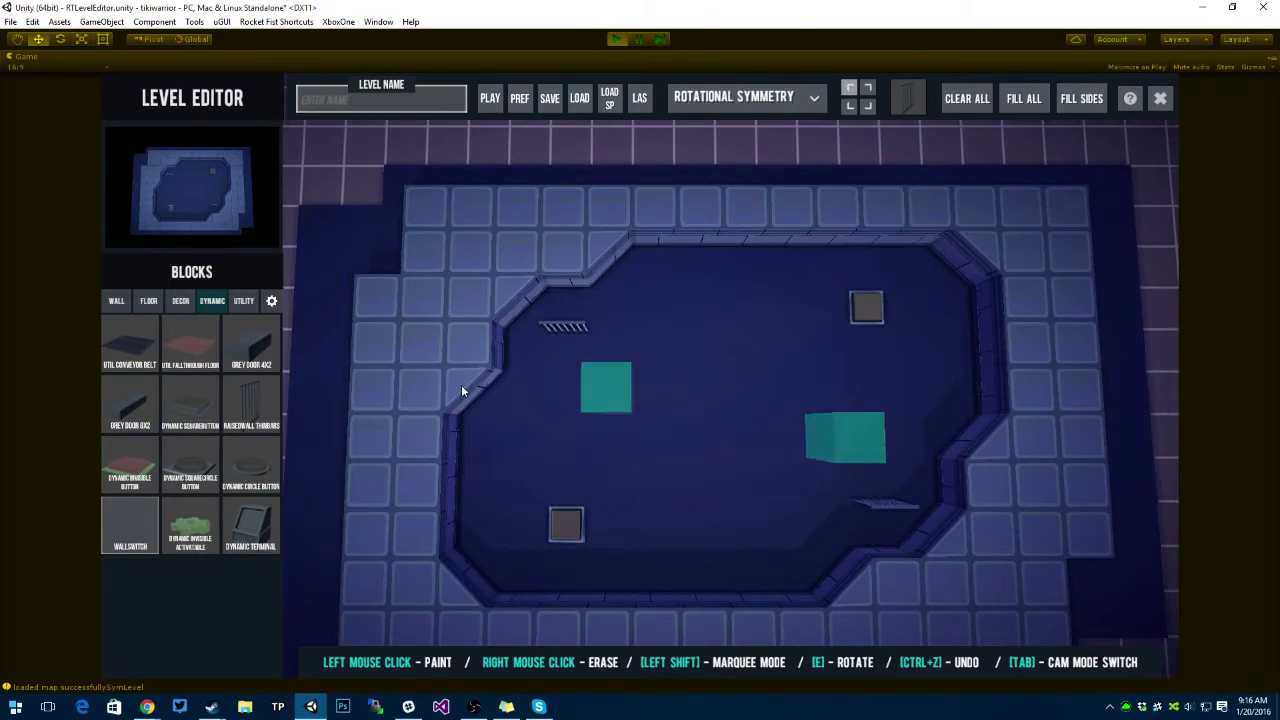
Link the lower-left button to the upper-left thin bars with an On Press: Toggle connection.
click(271, 302)
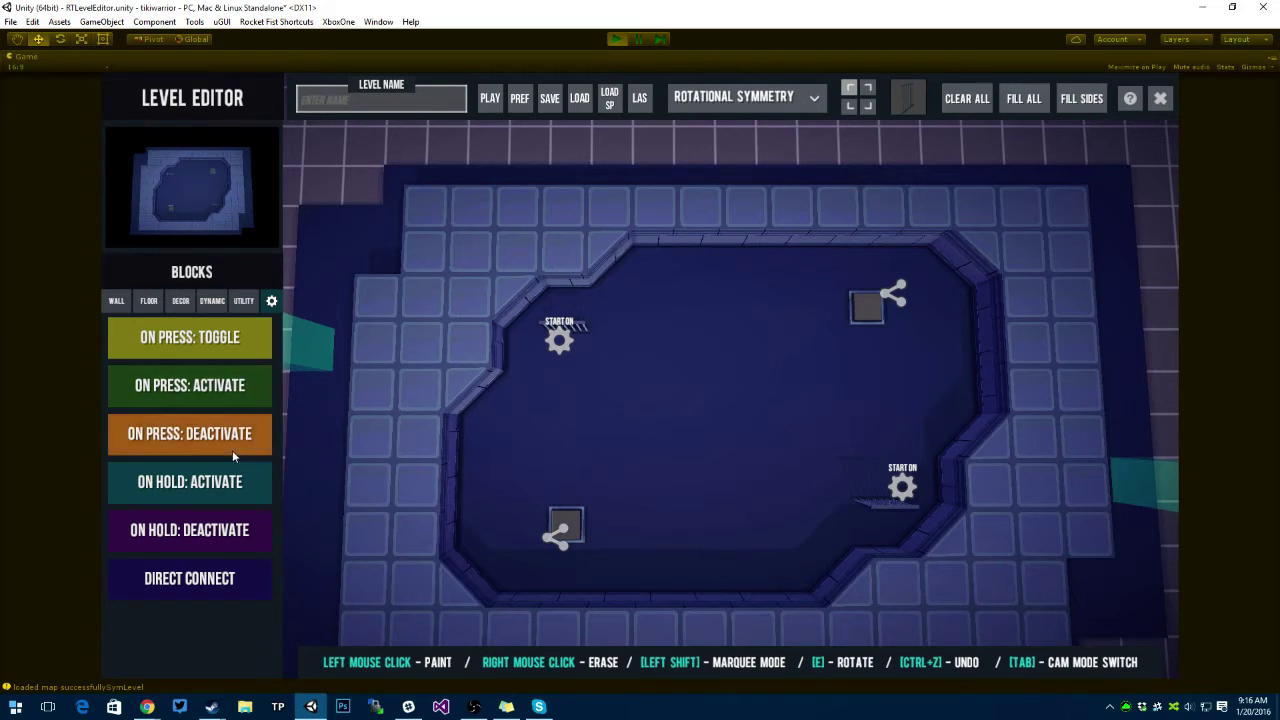
click(224, 348)
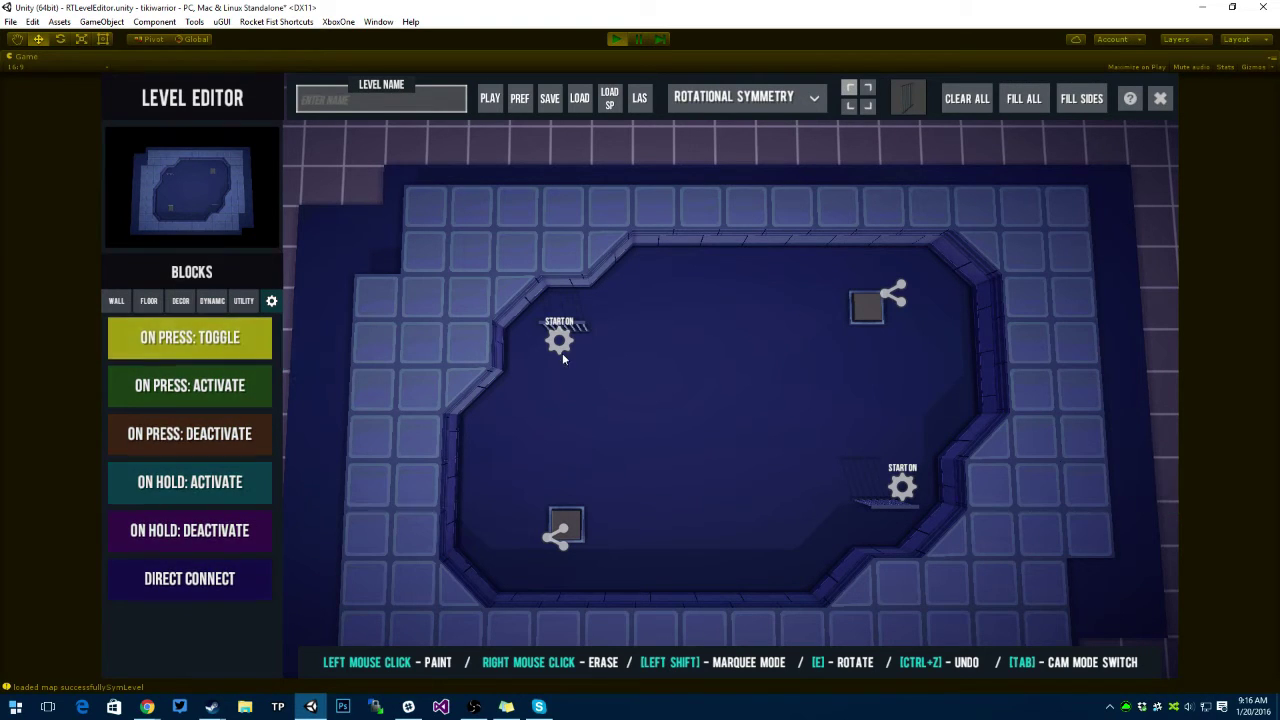
drag(556, 532, 558, 341)
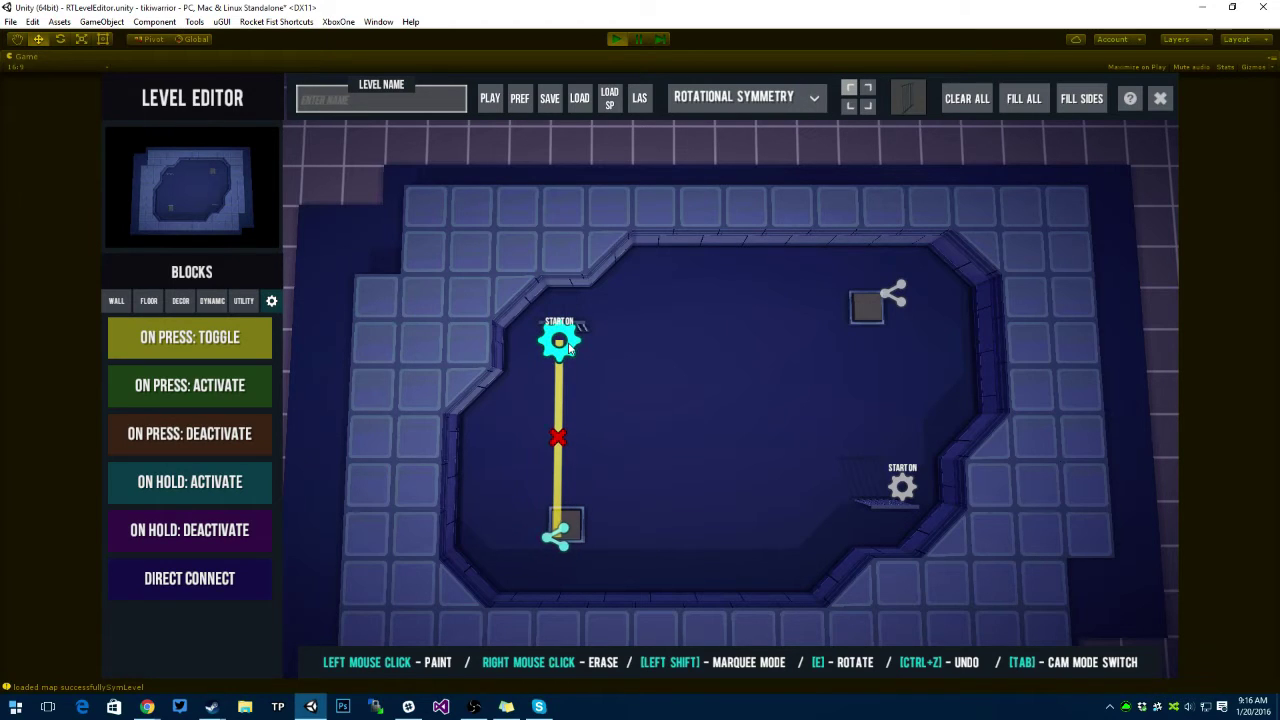
Link the upper-right button to the lower-right thin bars with On Hold: Activate and set those bars to start off.
click(197, 484)
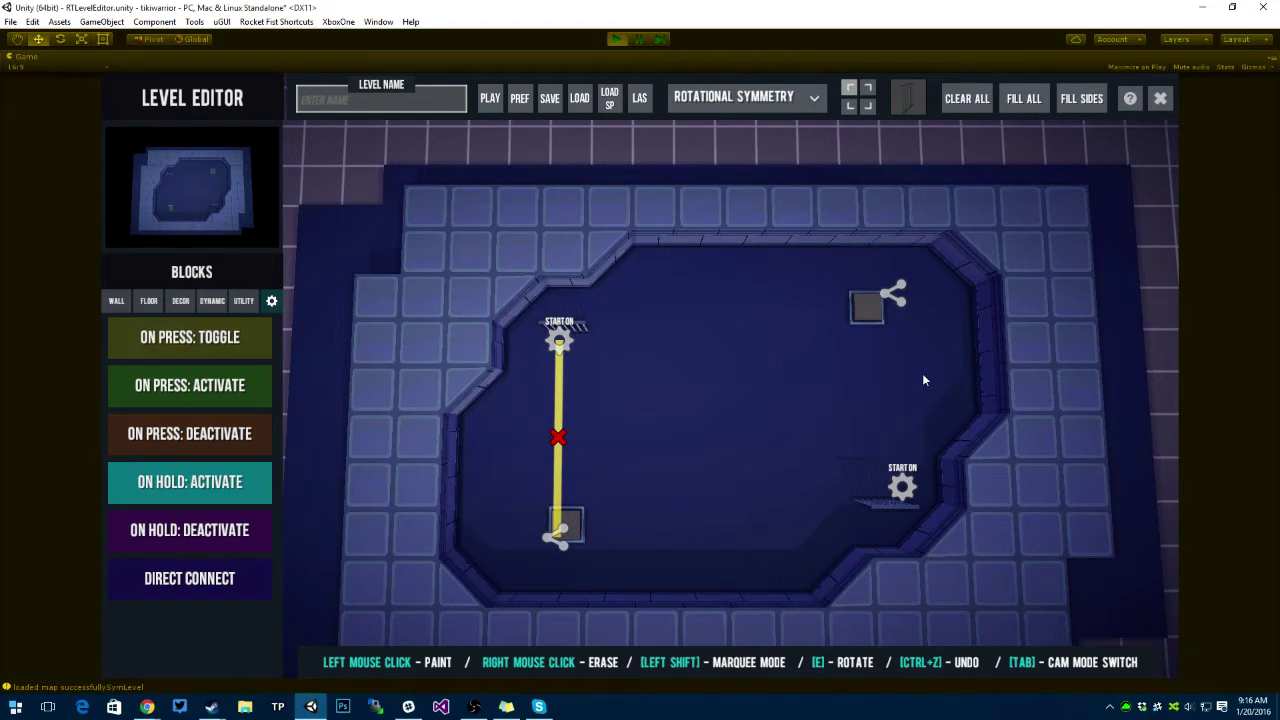
drag(889, 300, 902, 487)
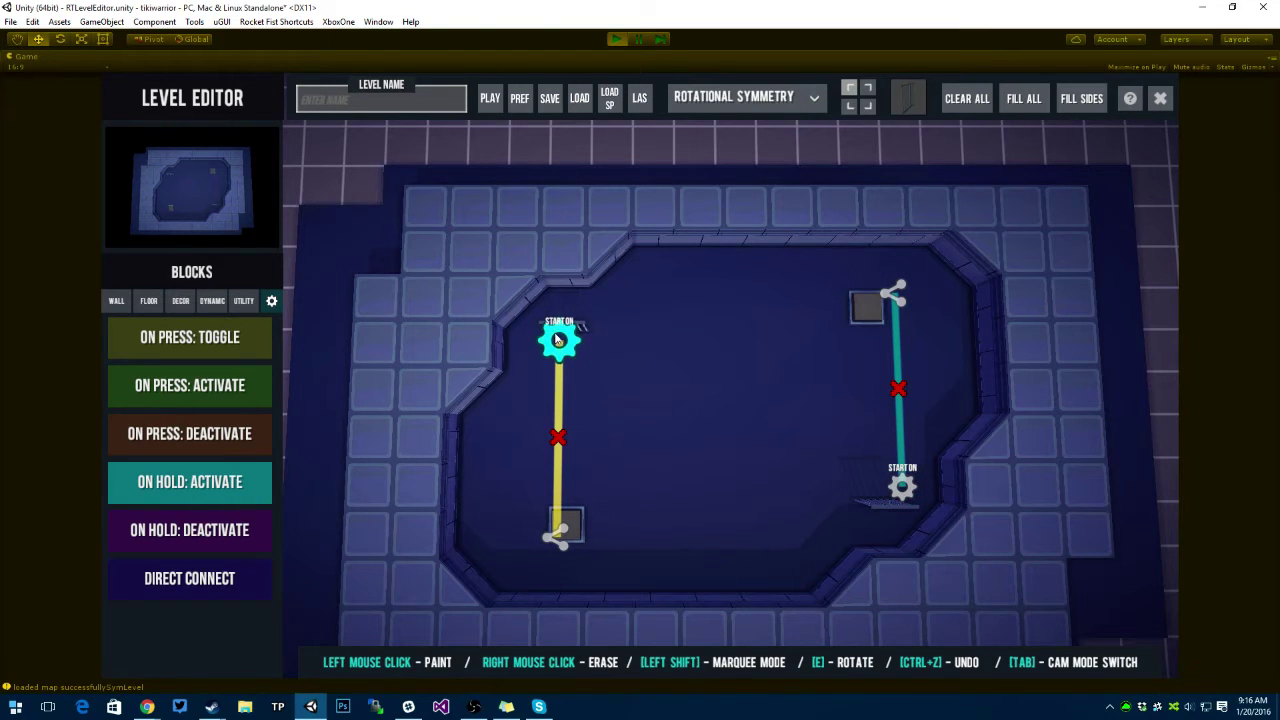
click(901, 490)
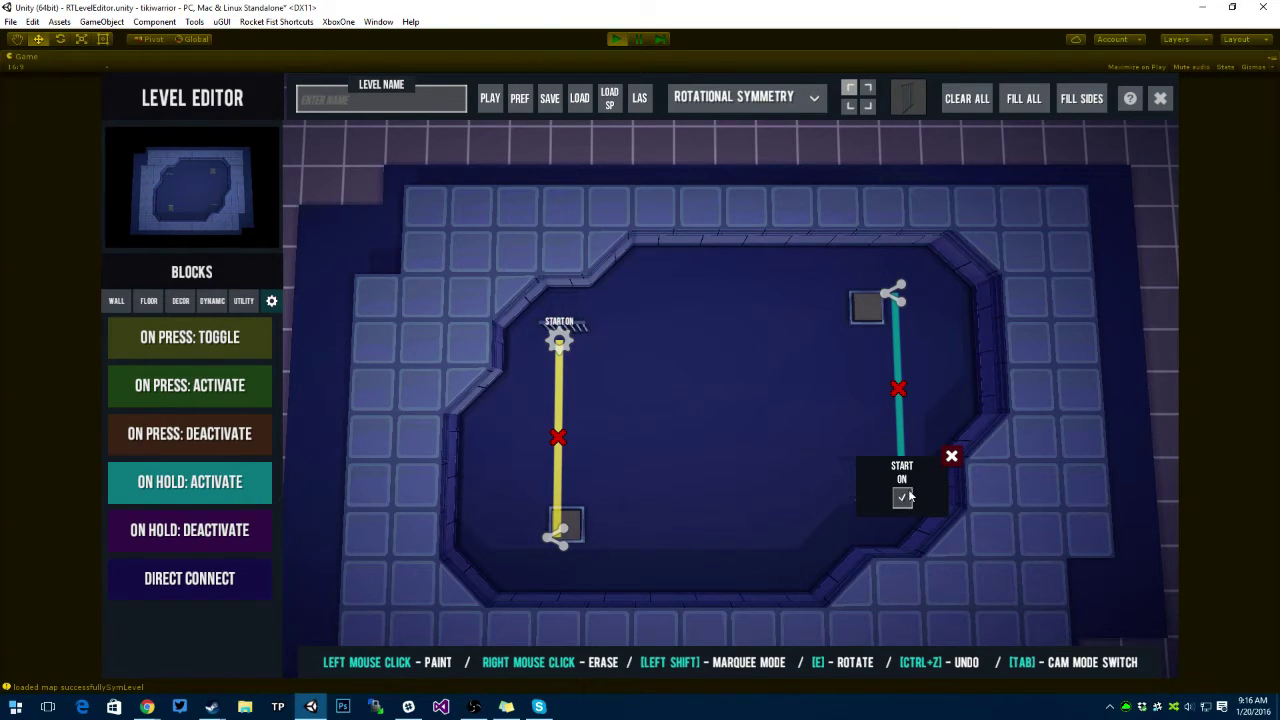
click(951, 457)
Place a mirrored pair of Spawnpoint blocks near the centre of the arena.
click(243, 301)
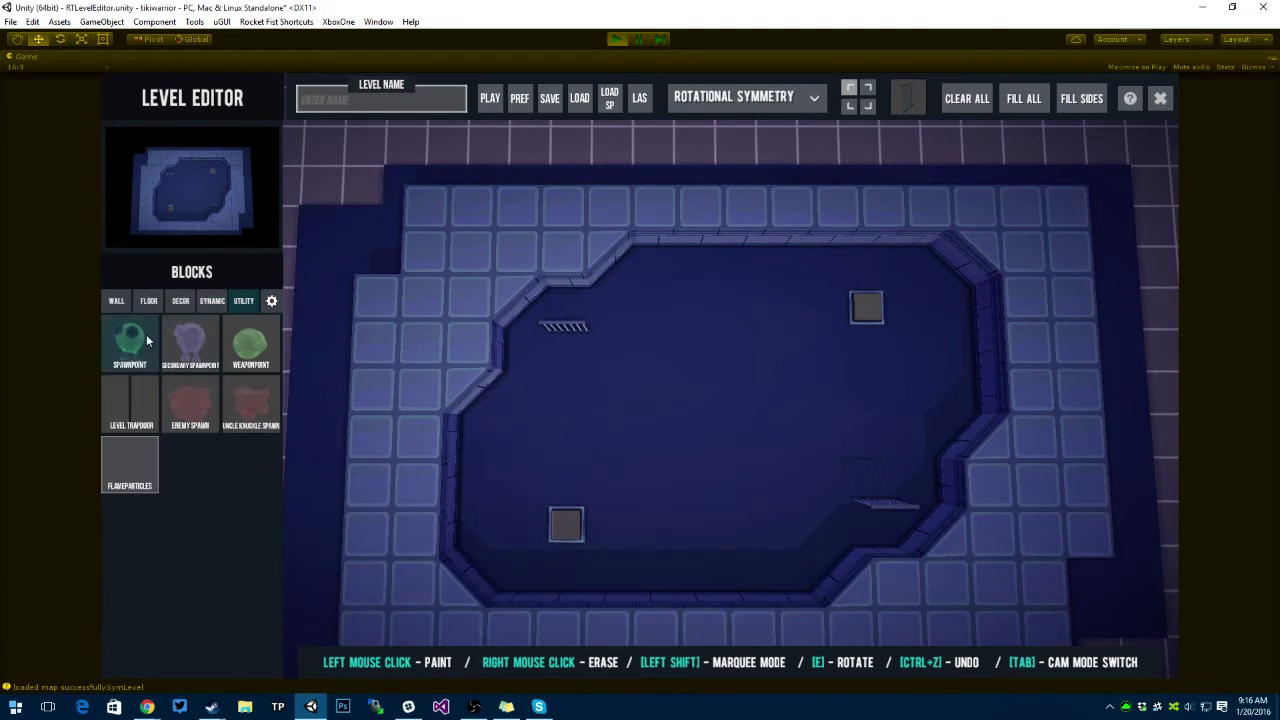
click(146, 334)
click(714, 380)
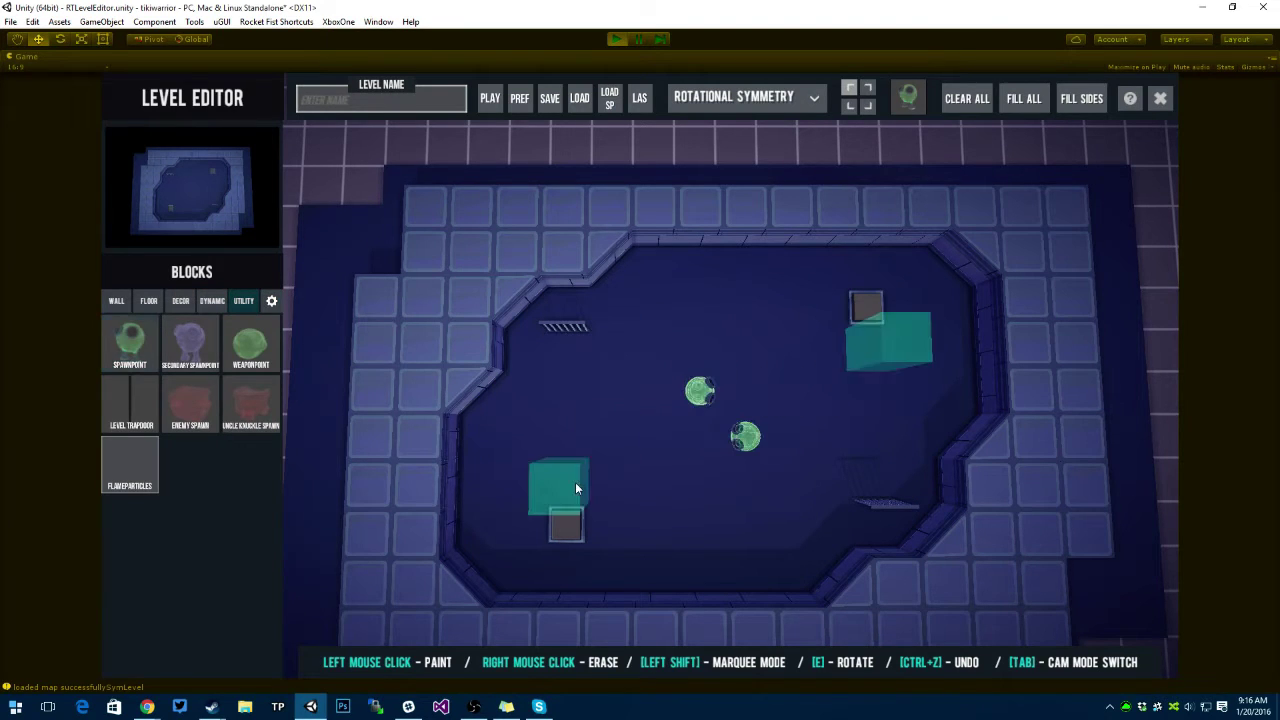
Playtest the level by moving the robot around the lower-right bars and onto the upper-right button, and return to edit mode.
click(499, 102)
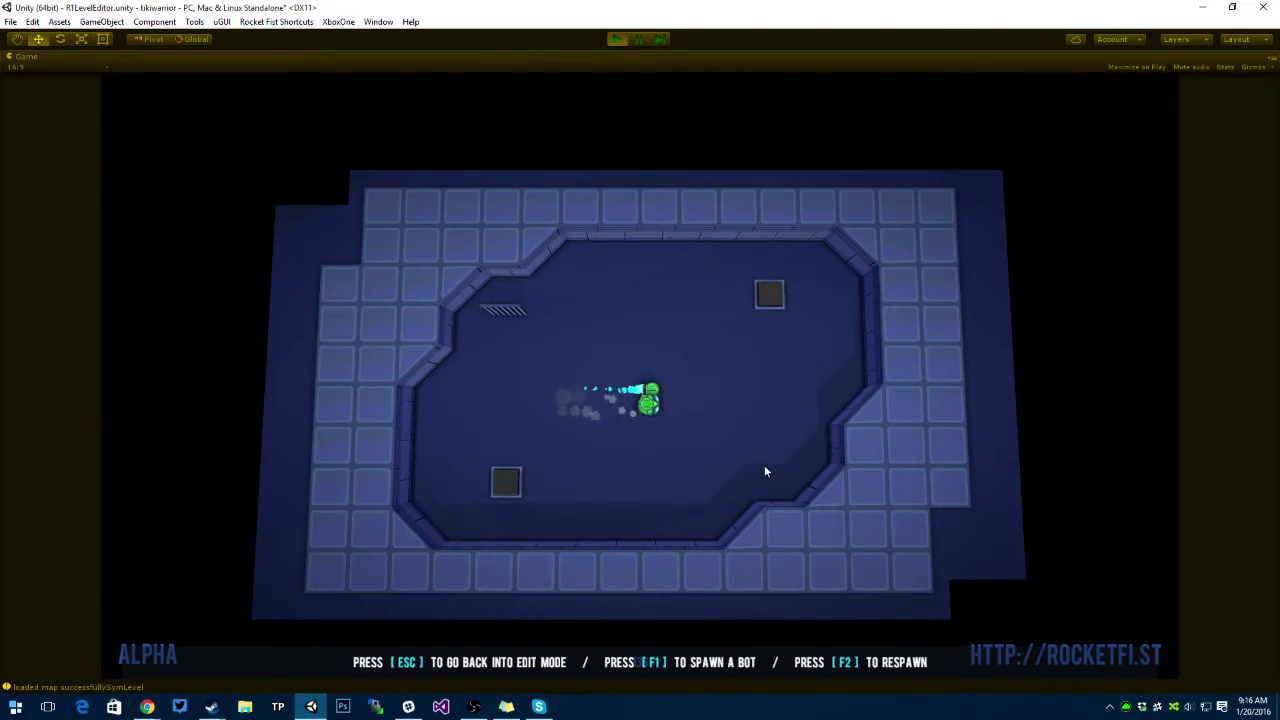
key(d)
key(s)
key(d)
key(w)
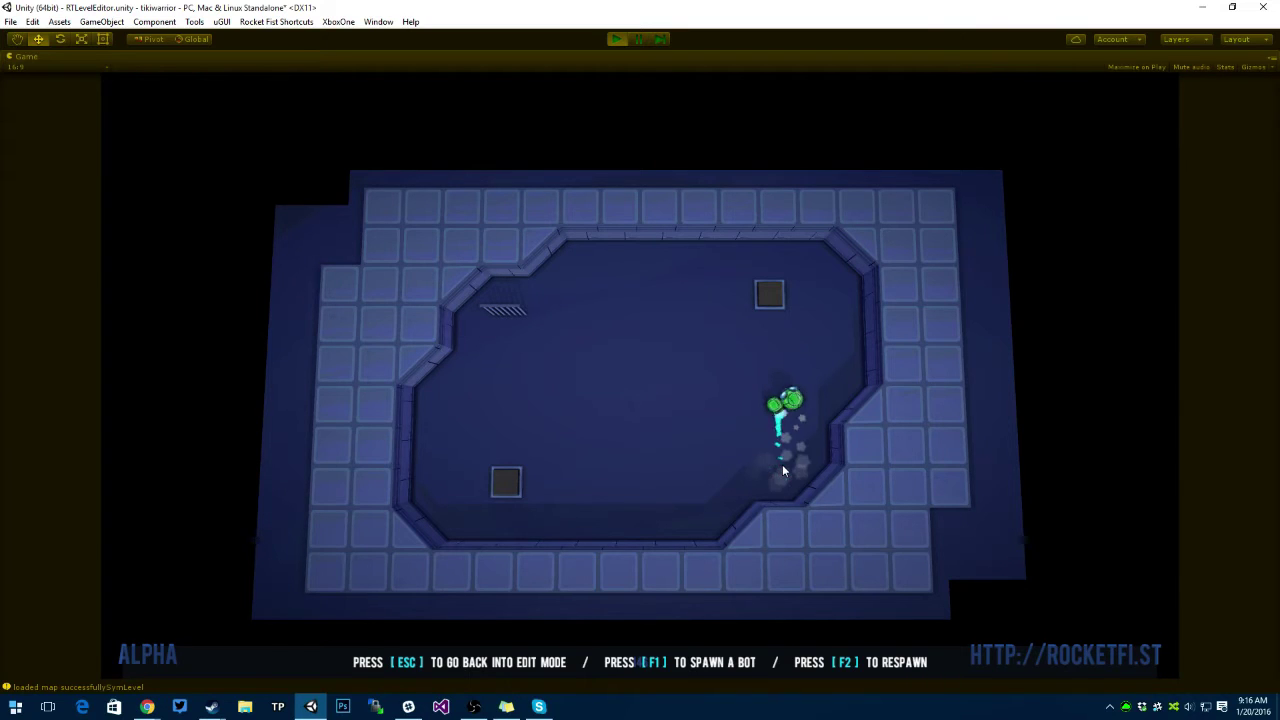
key(d)
key(s)
key(a)
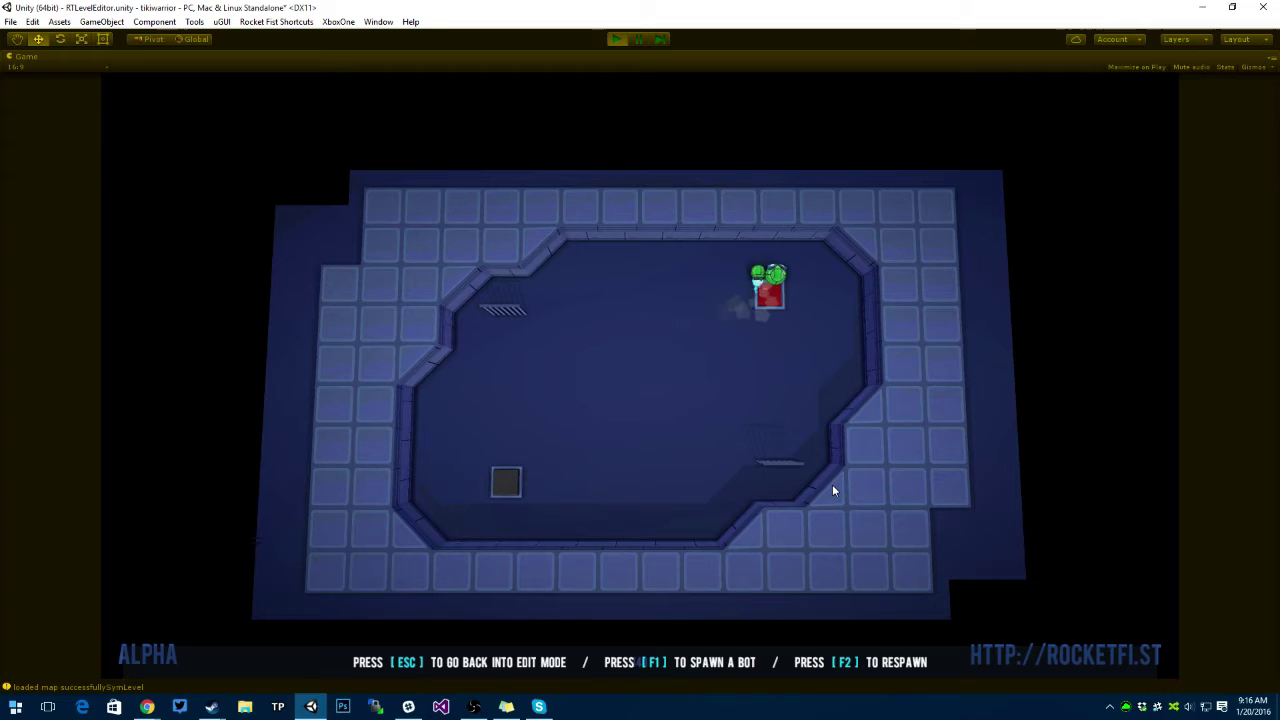
key(Escape)
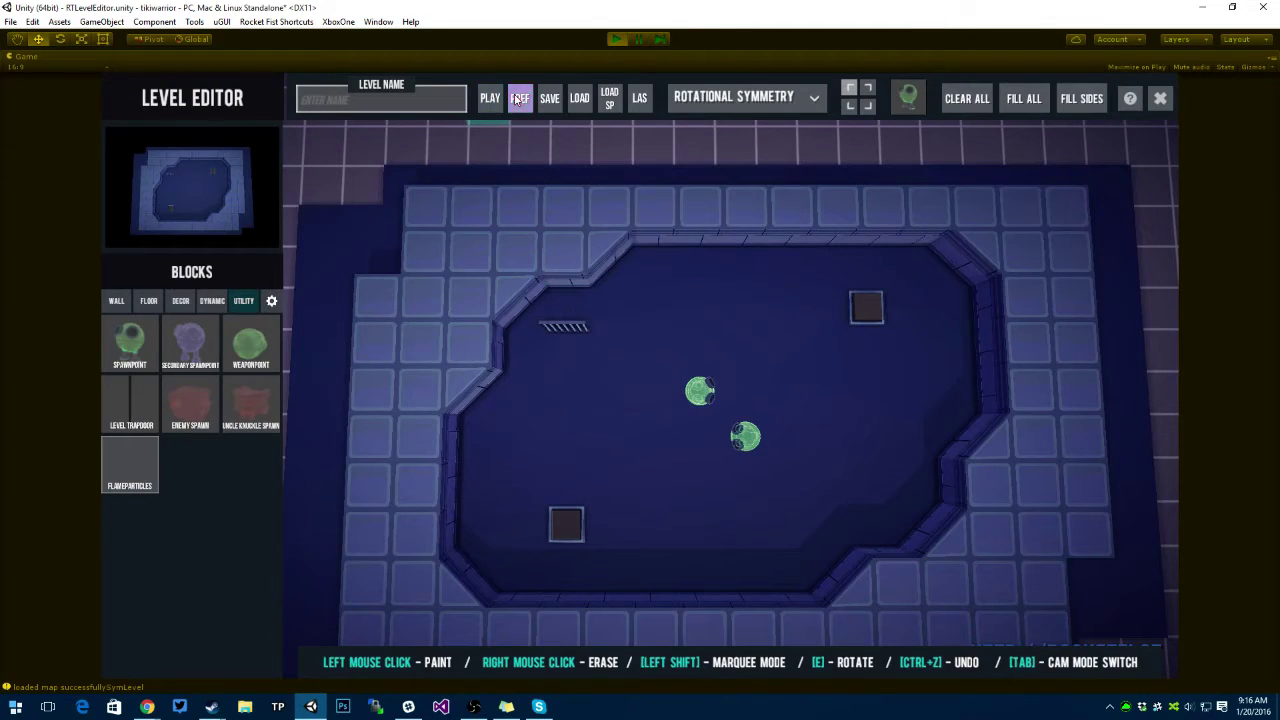
In the level preferences, set the camera rotation (RT) to 67 and reduce the camera's Y position for a closer view.
click(519, 98)
drag(814, 377, 717, 377)
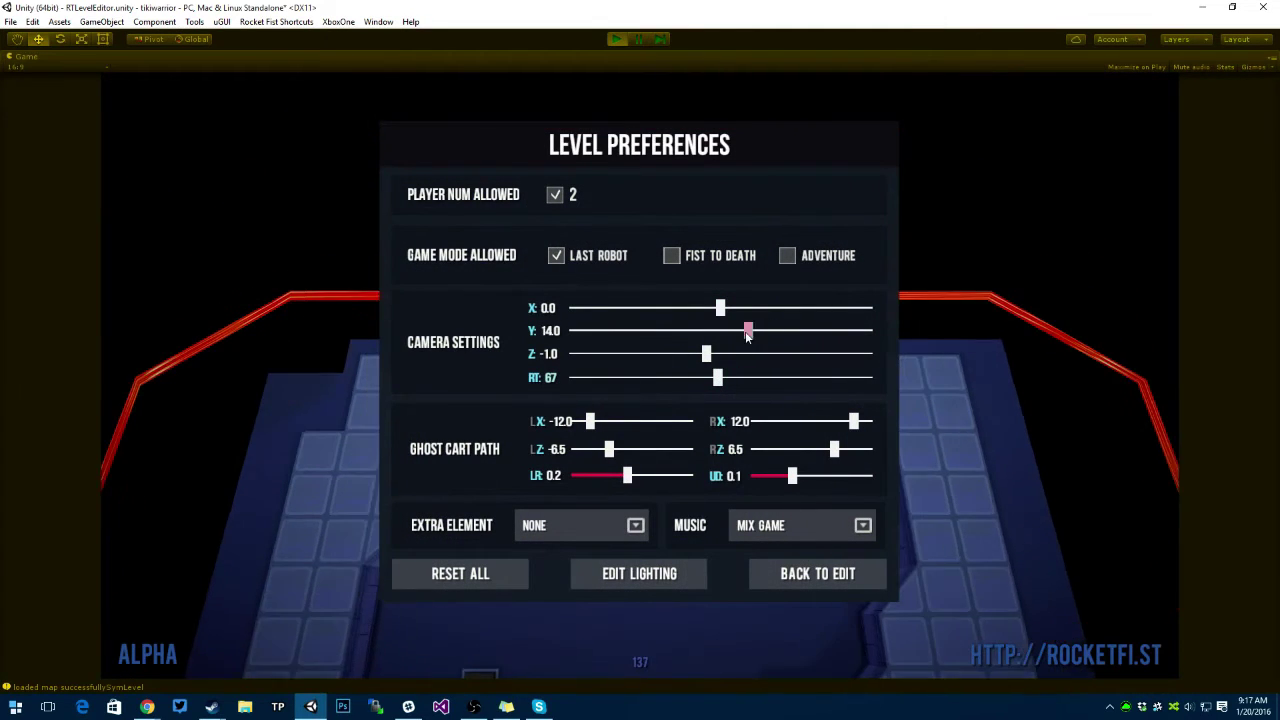
drag(746, 332, 663, 355)
click(817, 573)
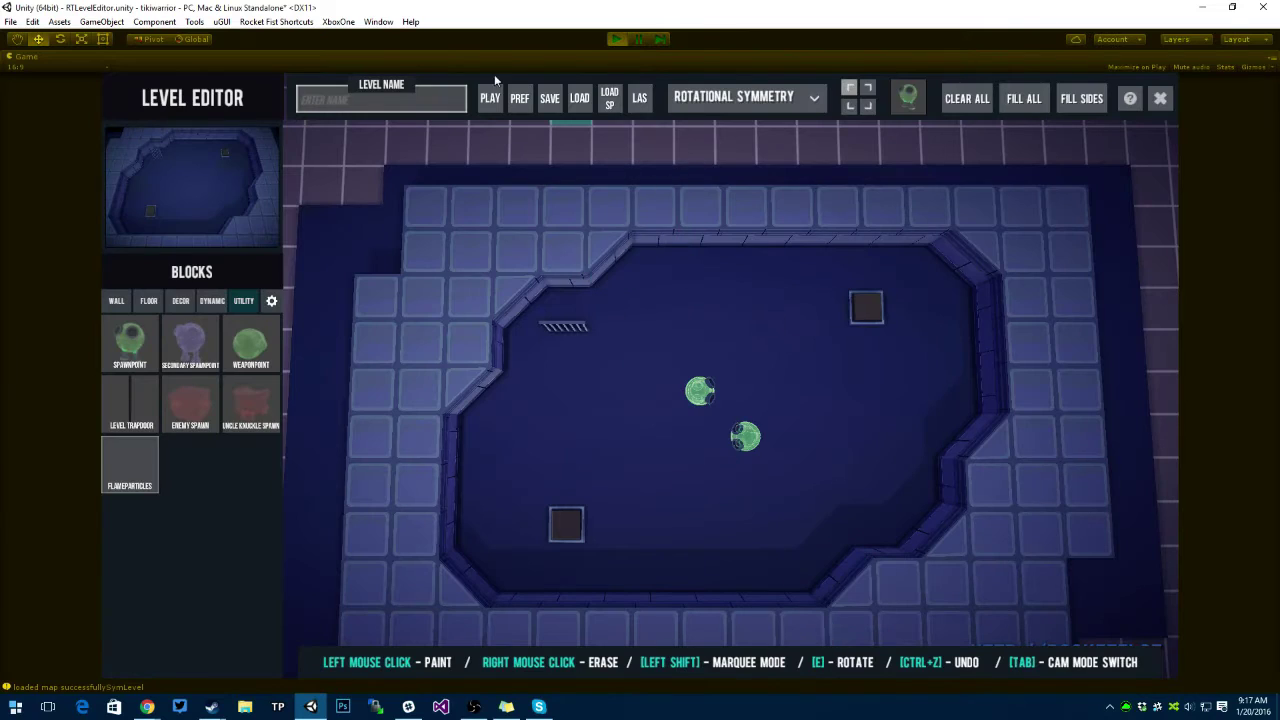
Playtest the level with the new camera, moving the robot over both square buttons, and return to edit mode.
click(490, 98)
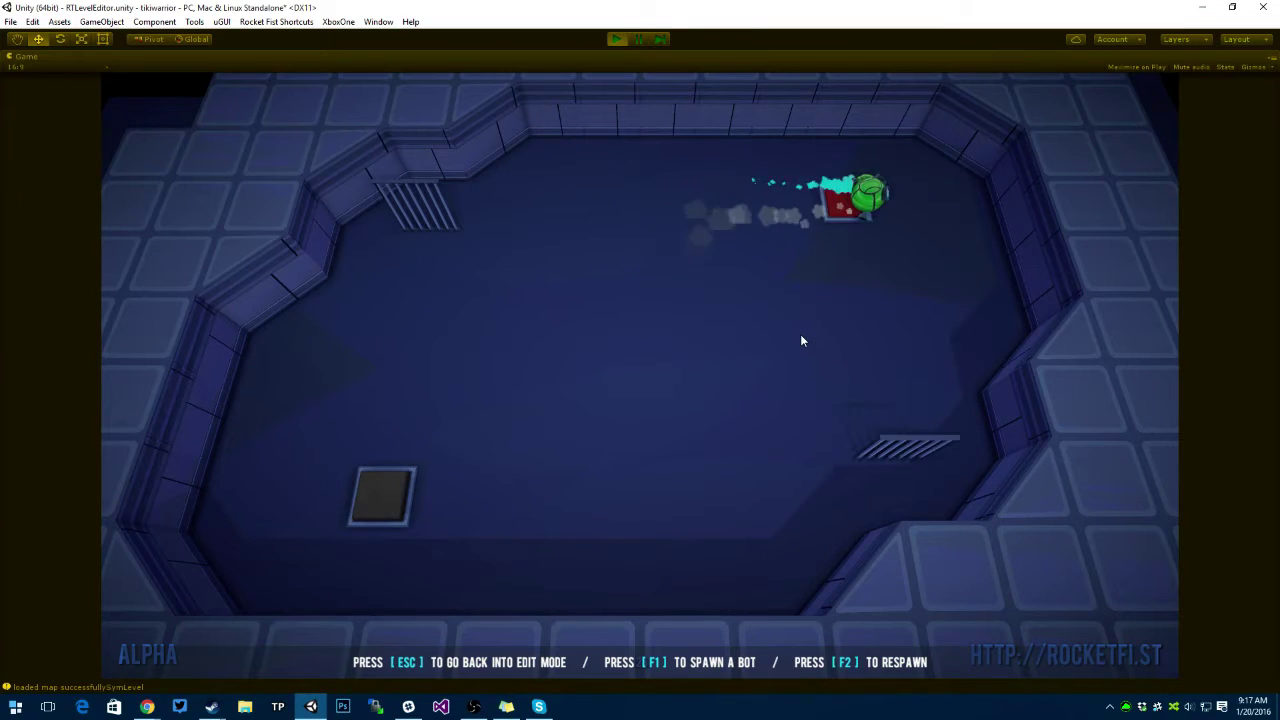
key(a)
key(s)
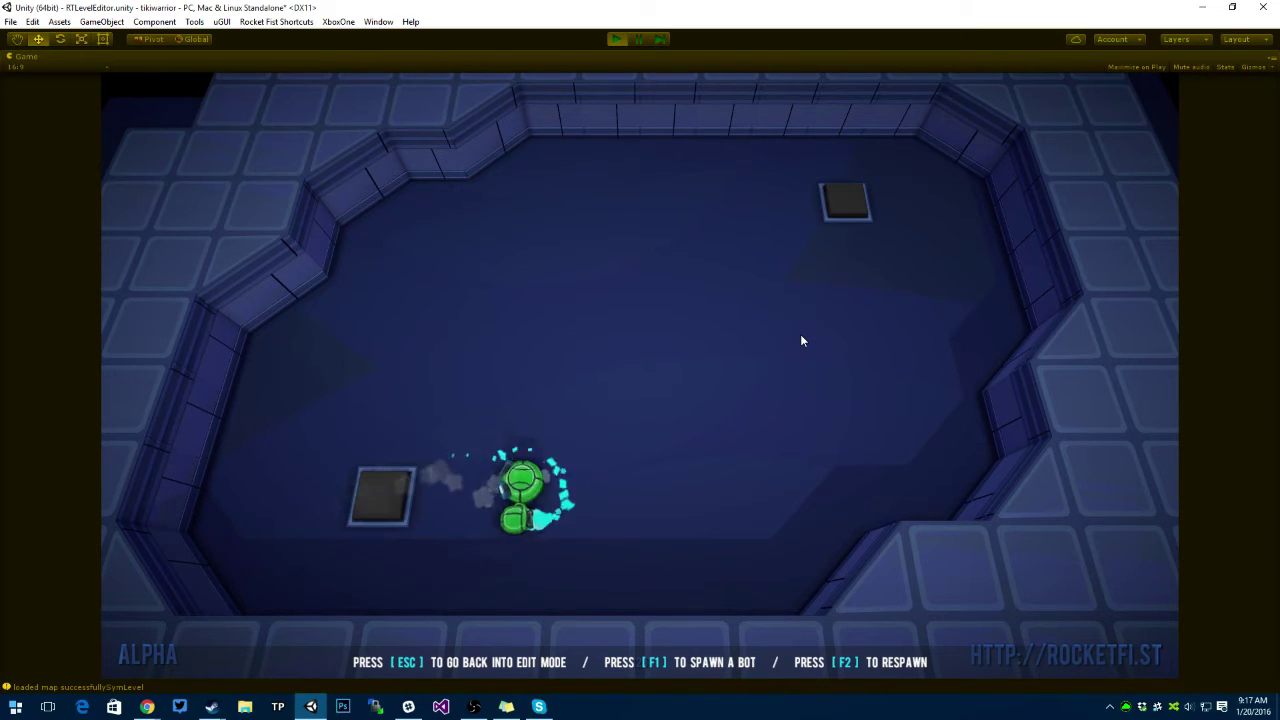
key(Escape)
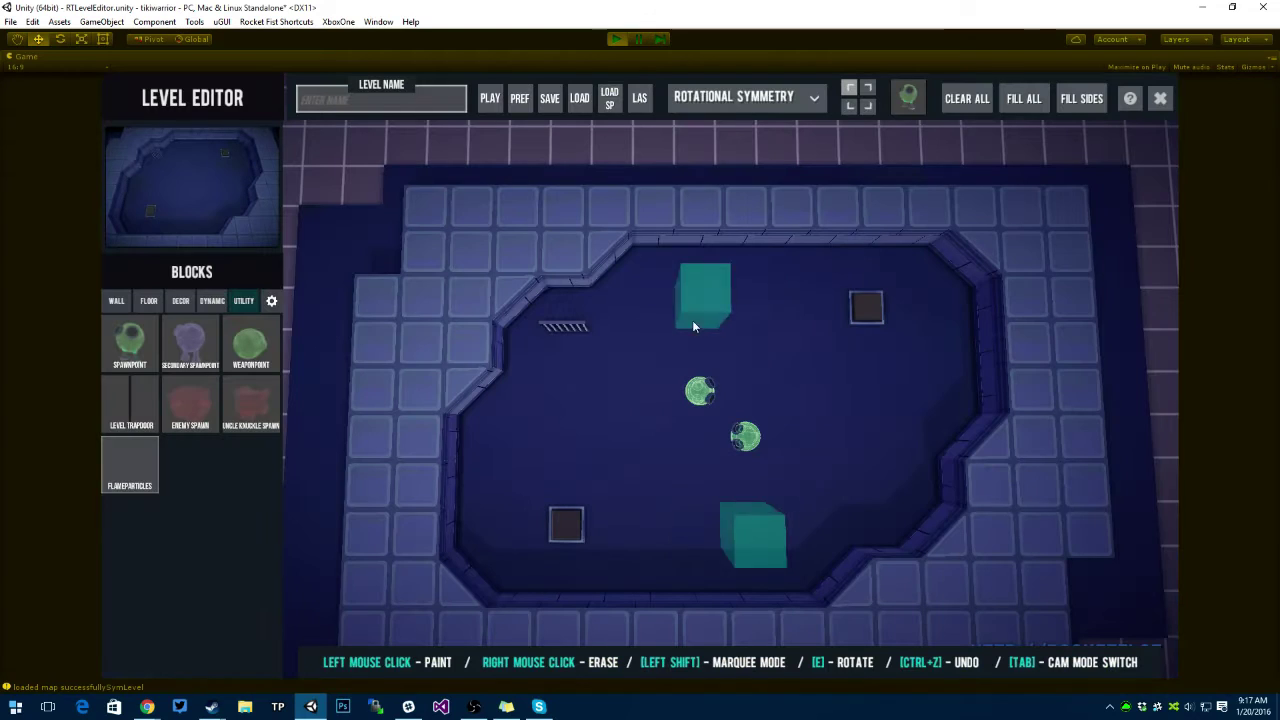
Link the upper-right button to the upper-left thin bars with an additional On Press: Toggle connection.
right_click(692, 320)
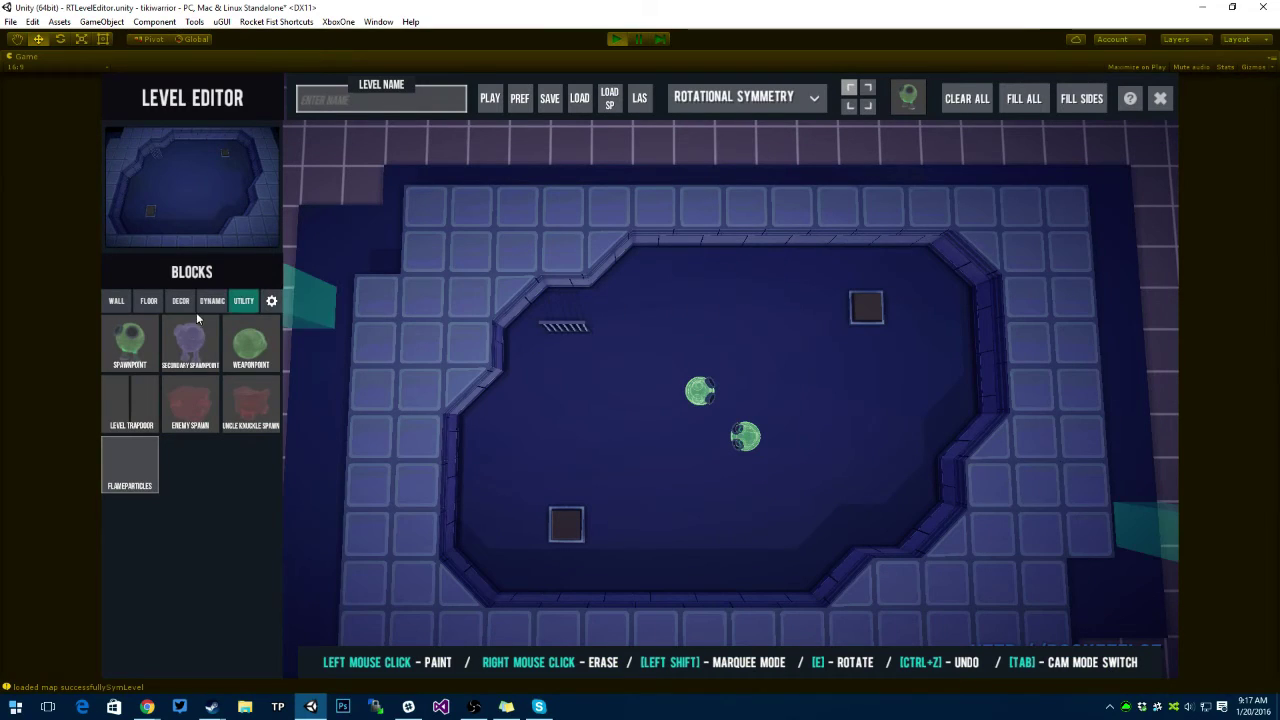
click(271, 301)
click(158, 350)
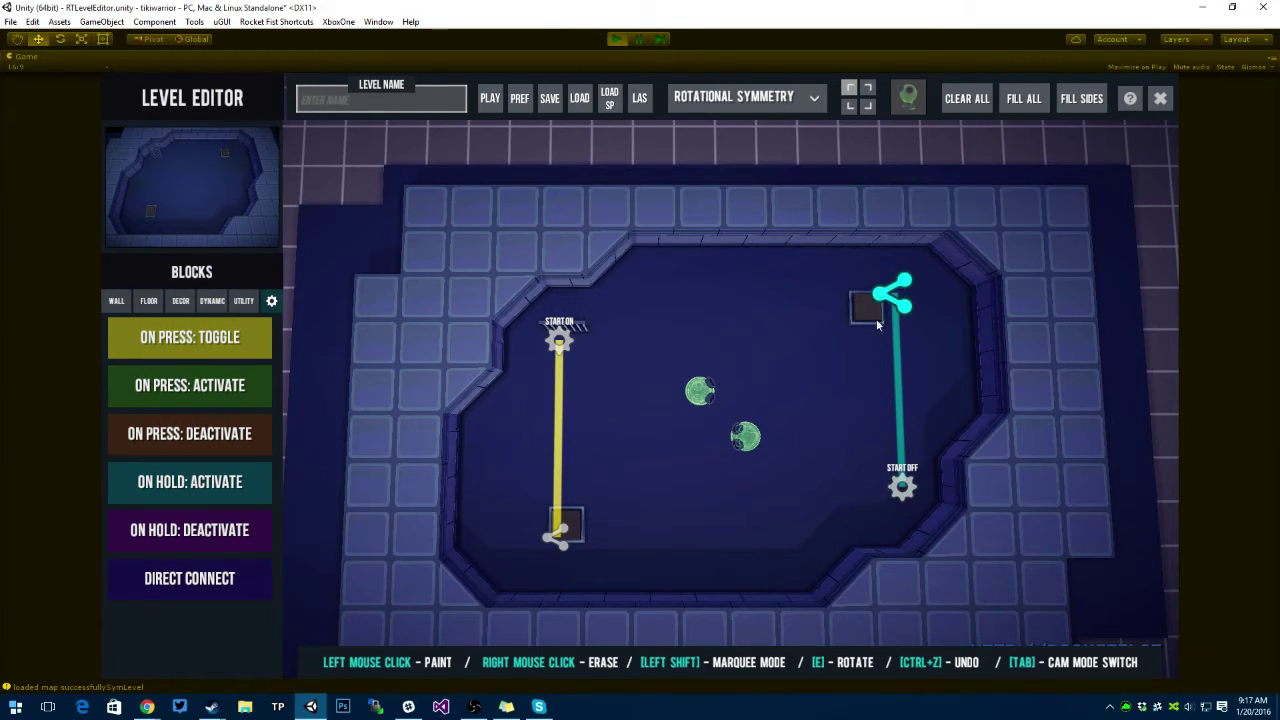
drag(876, 319, 565, 340)
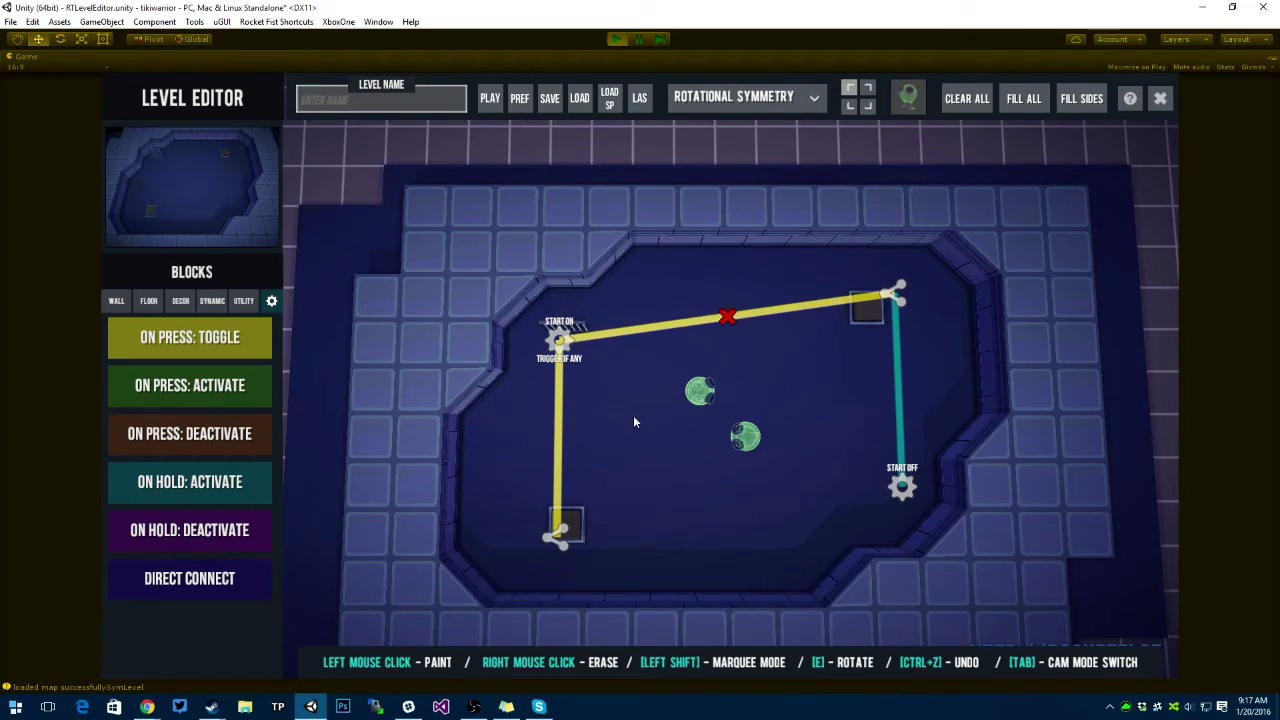
Check the upper-left bars' trigger options and playtest the upper-right button with its two connections.
click(559, 342)
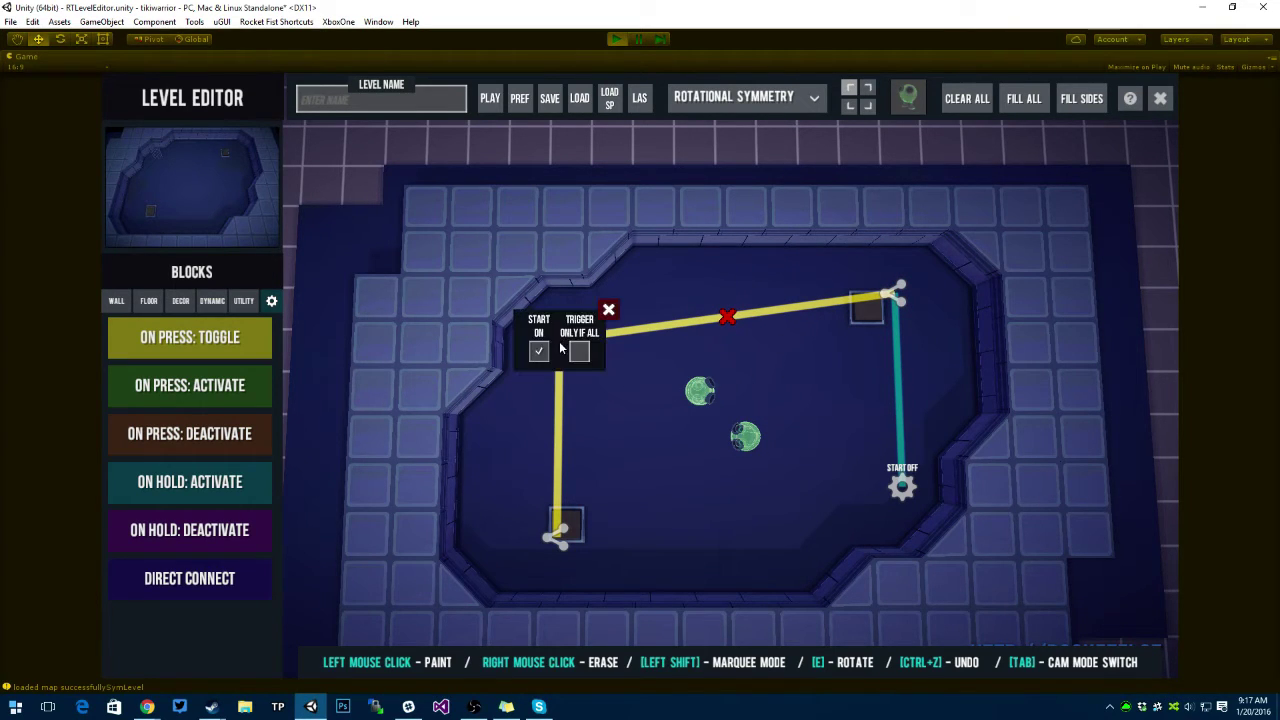
click(606, 312)
click(491, 97)
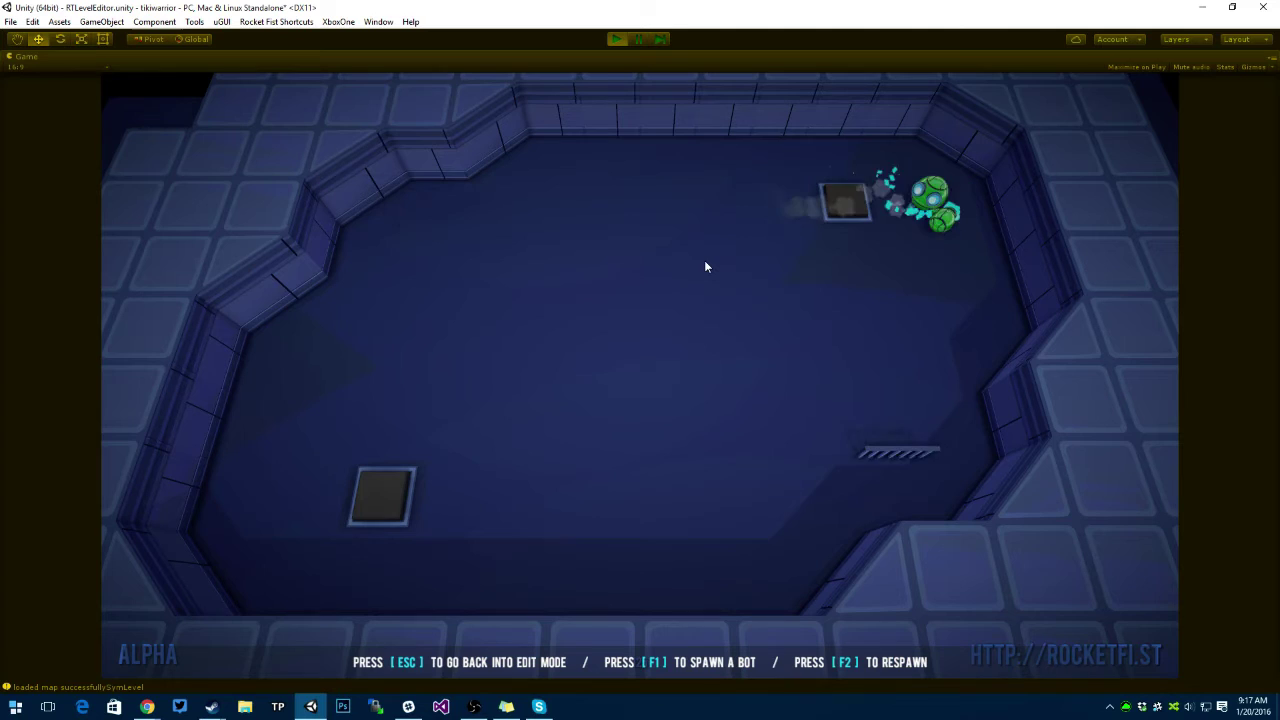
key(Escape)
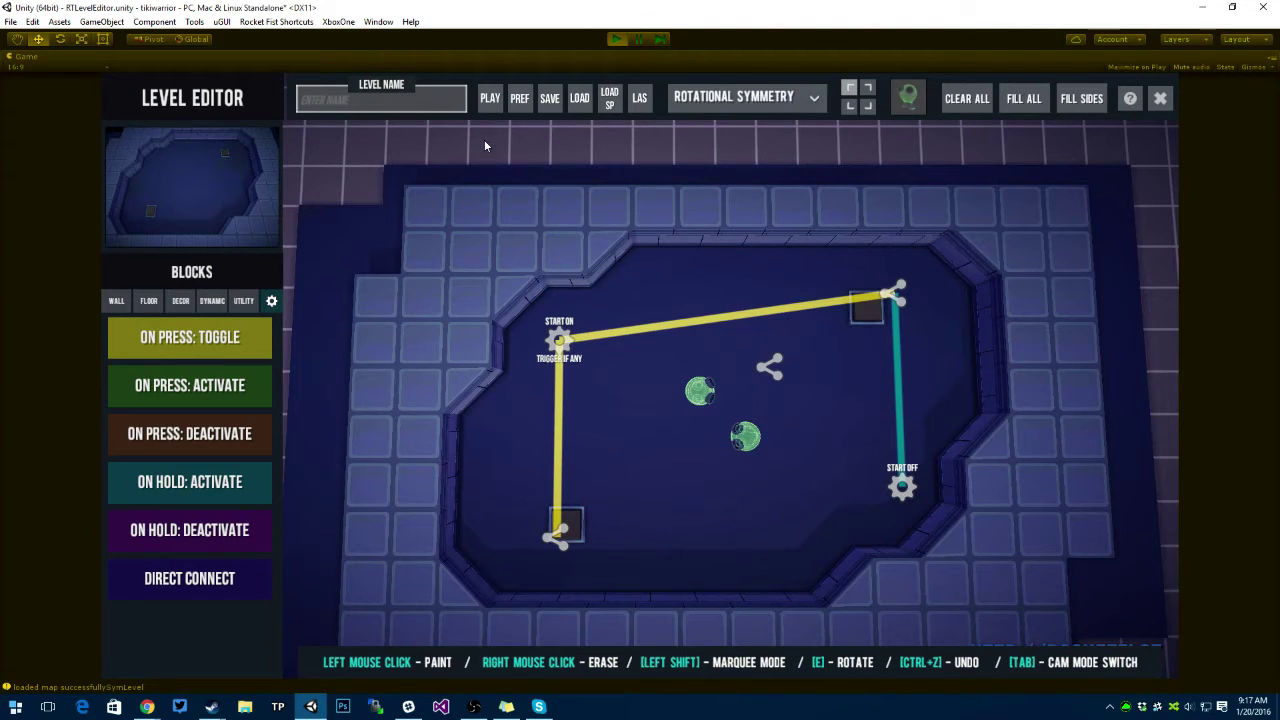
Place two rotationally symmetric pairs of enemy spawns, filling the arena's upper and lower floor areas between the square buttons.
click(245, 305)
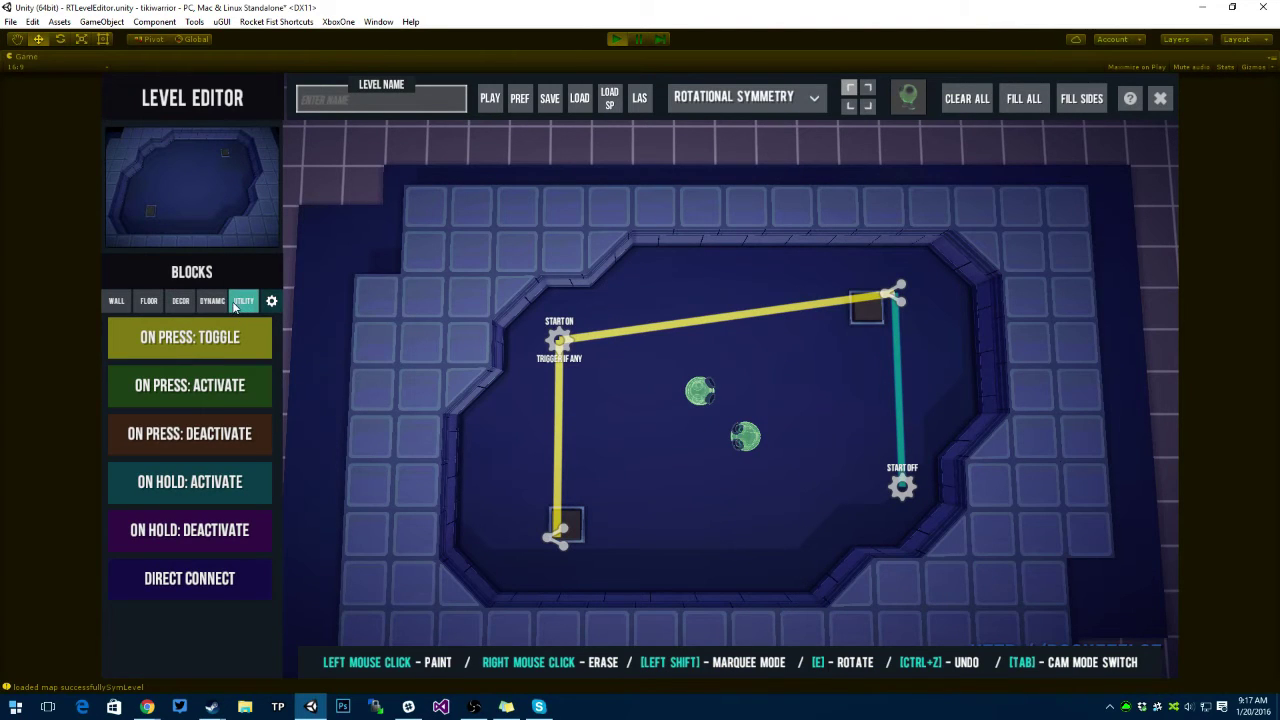
click(235, 305)
click(190, 401)
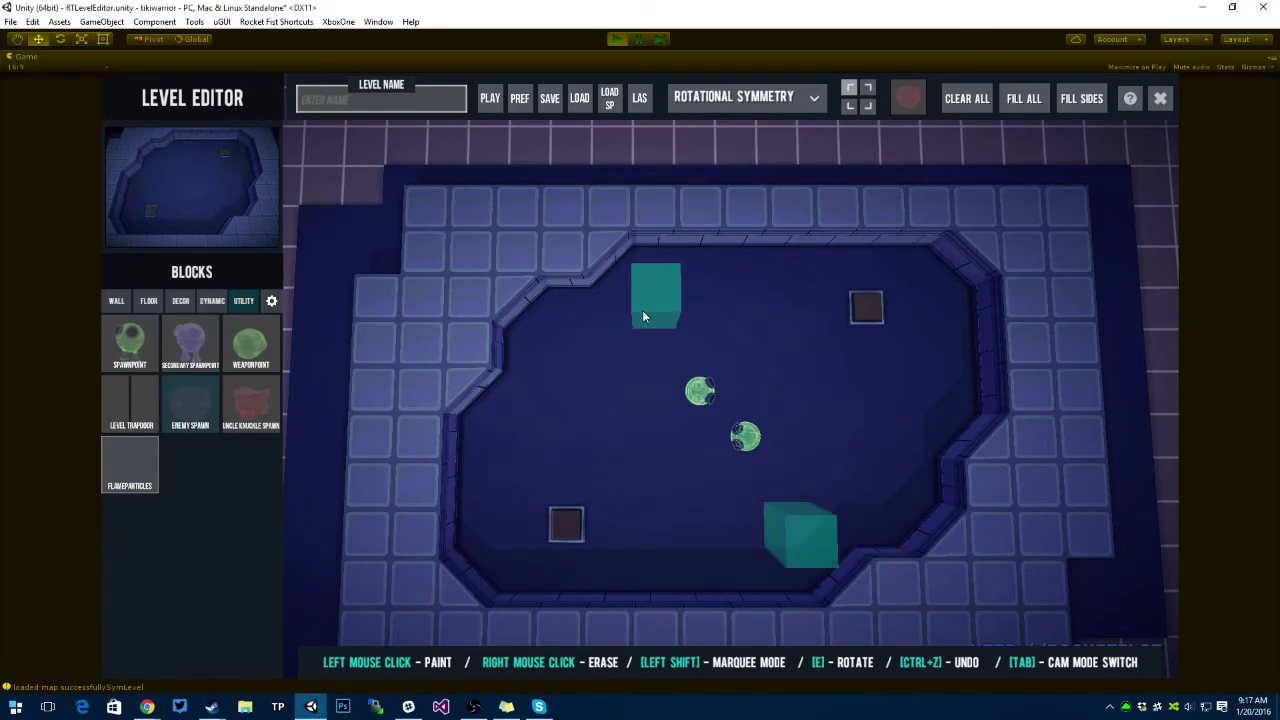
click(645, 312)
click(802, 307)
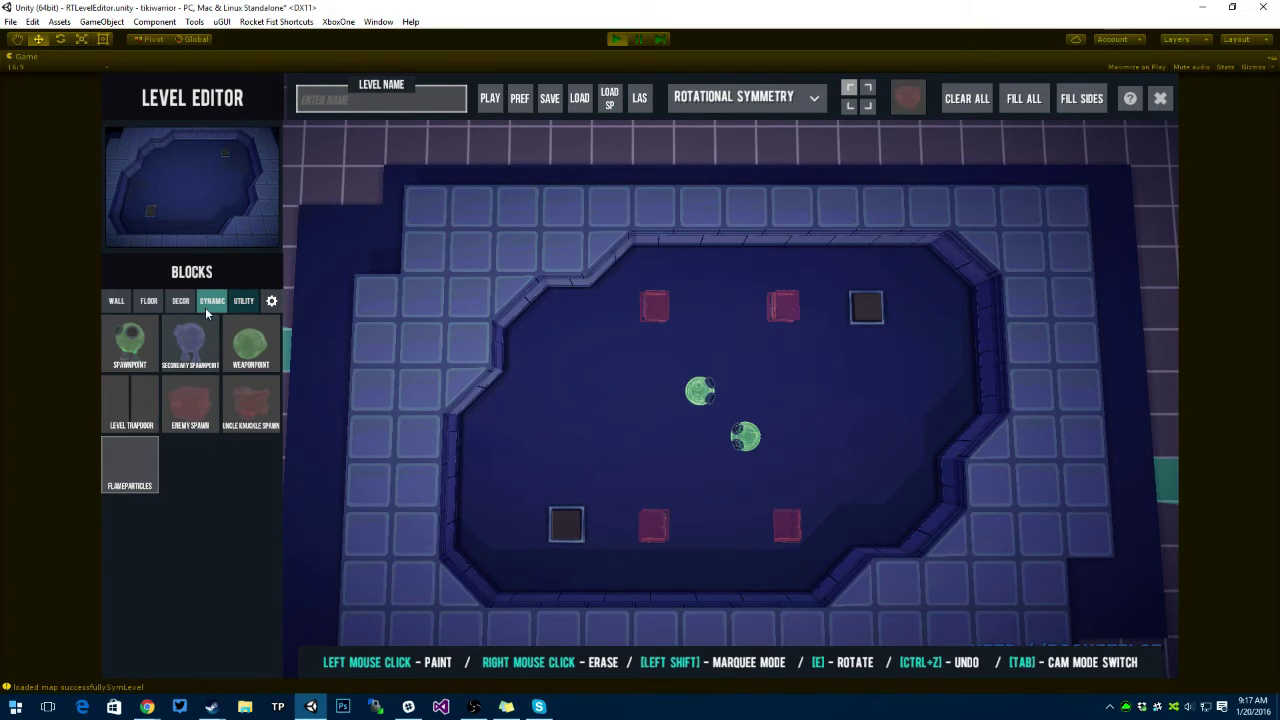
Place a symmetric pair of dynamic terminals against the middle of the arena's upper and lower walls.
click(213, 302)
click(252, 522)
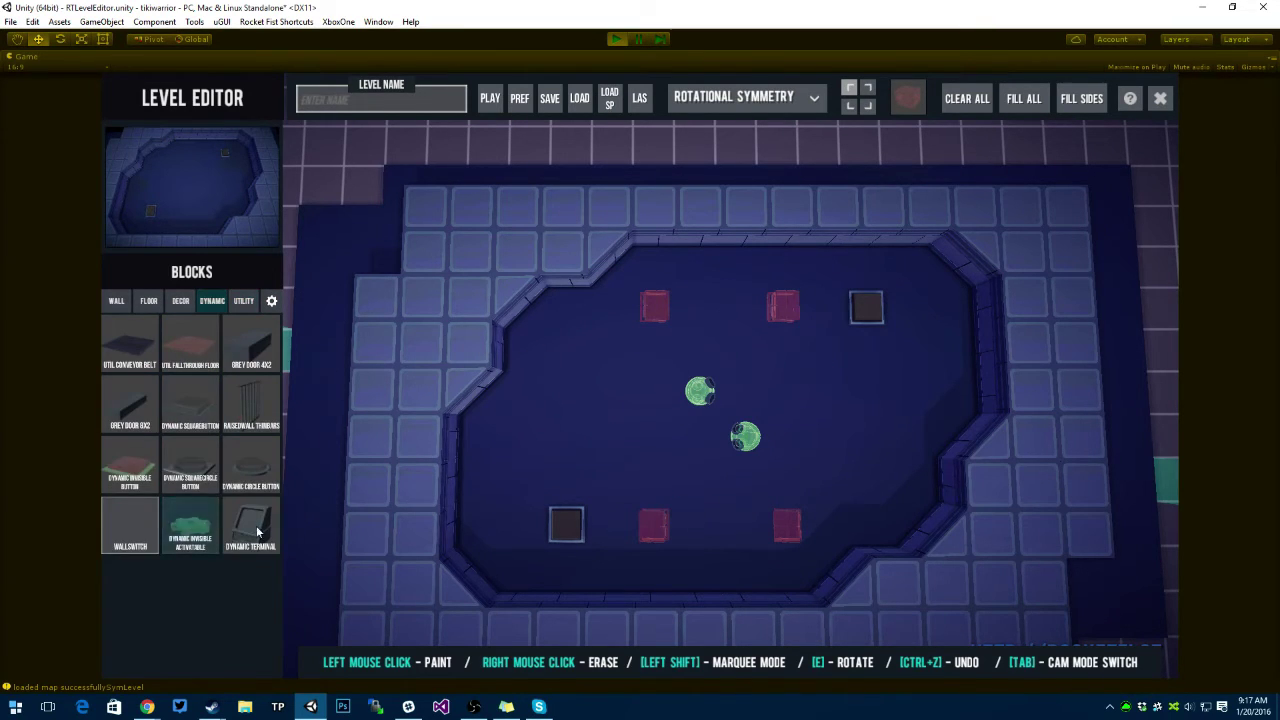
click(702, 262)
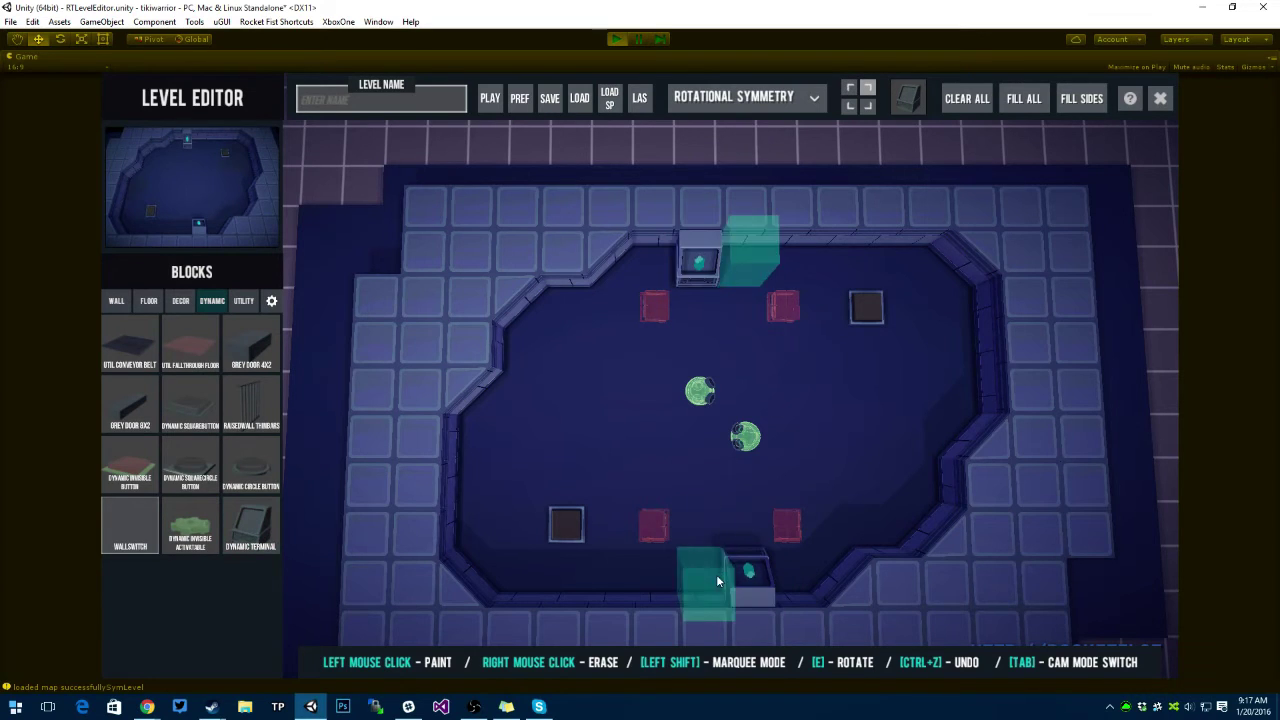
With No Symmetry set, replace the two terminals with a single dynamic terminal at the arena's upper-left wall corner.
click(742, 97)
click(720, 120)
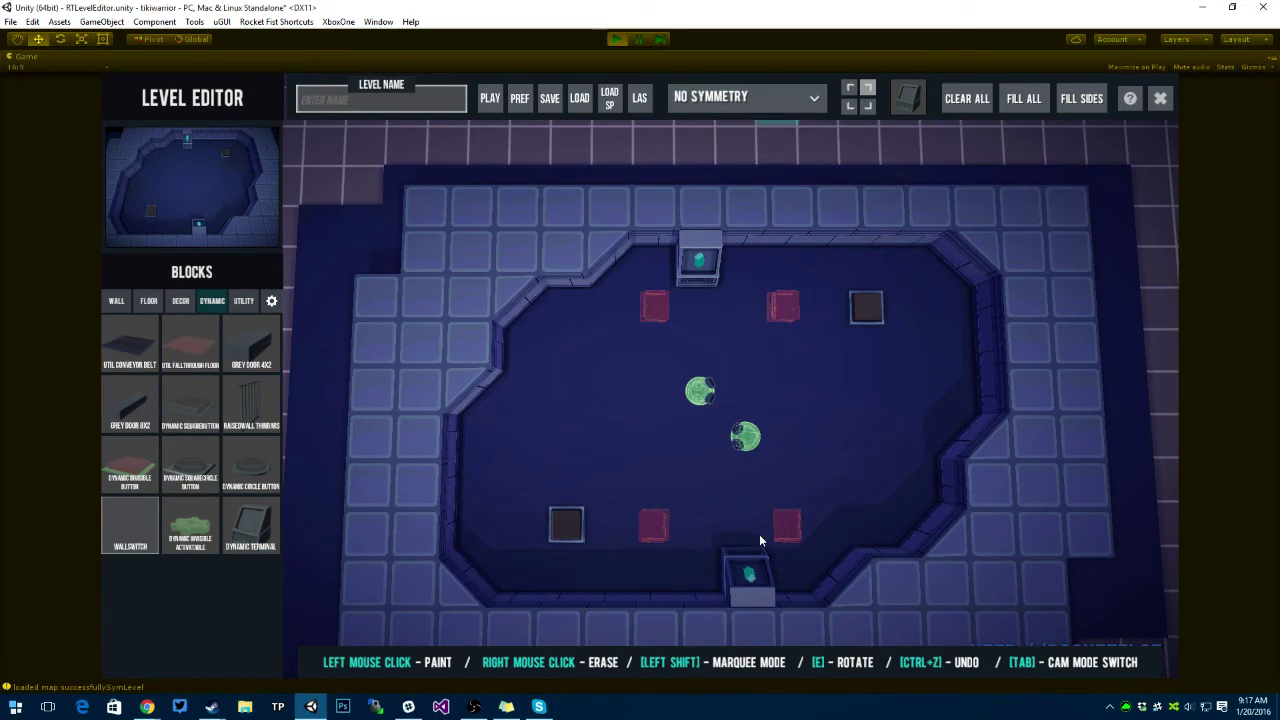
right_click(700, 262)
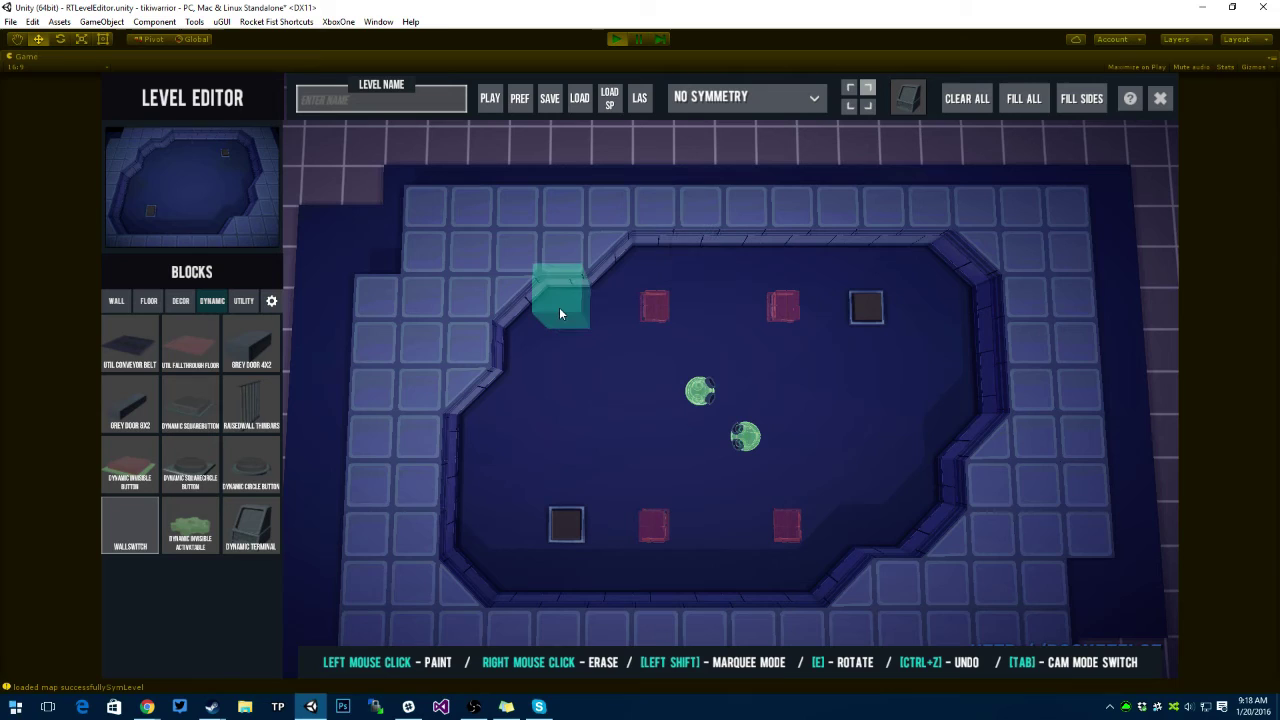
click(560, 313)
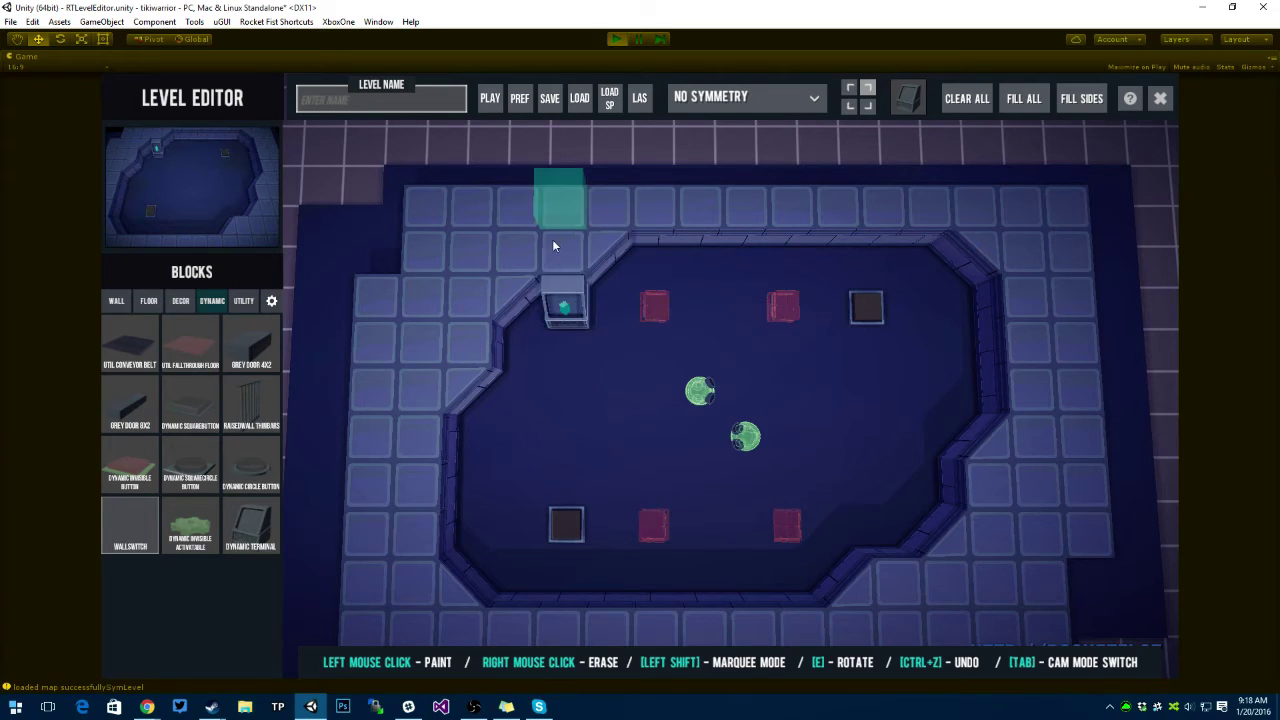
In the Level Action Sequencer, add a Wait For Seconds action and set it to 1.0.
click(639, 97)
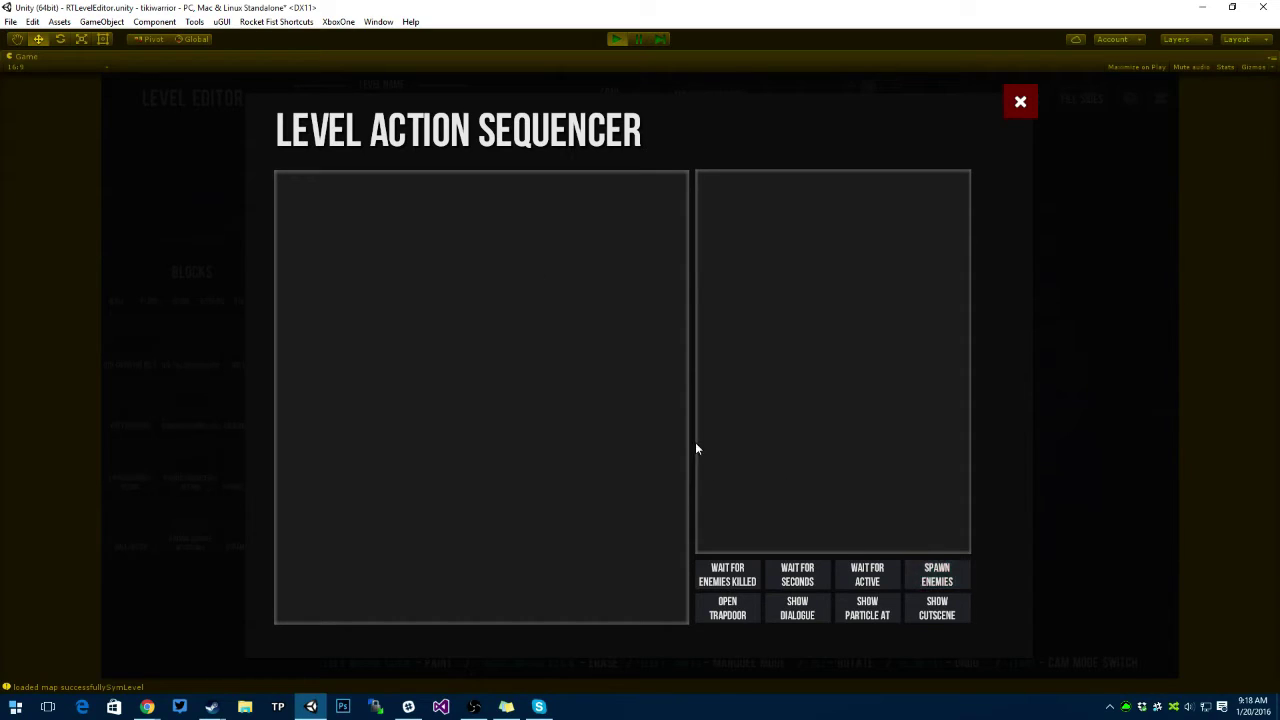
click(815, 585)
click(906, 363)
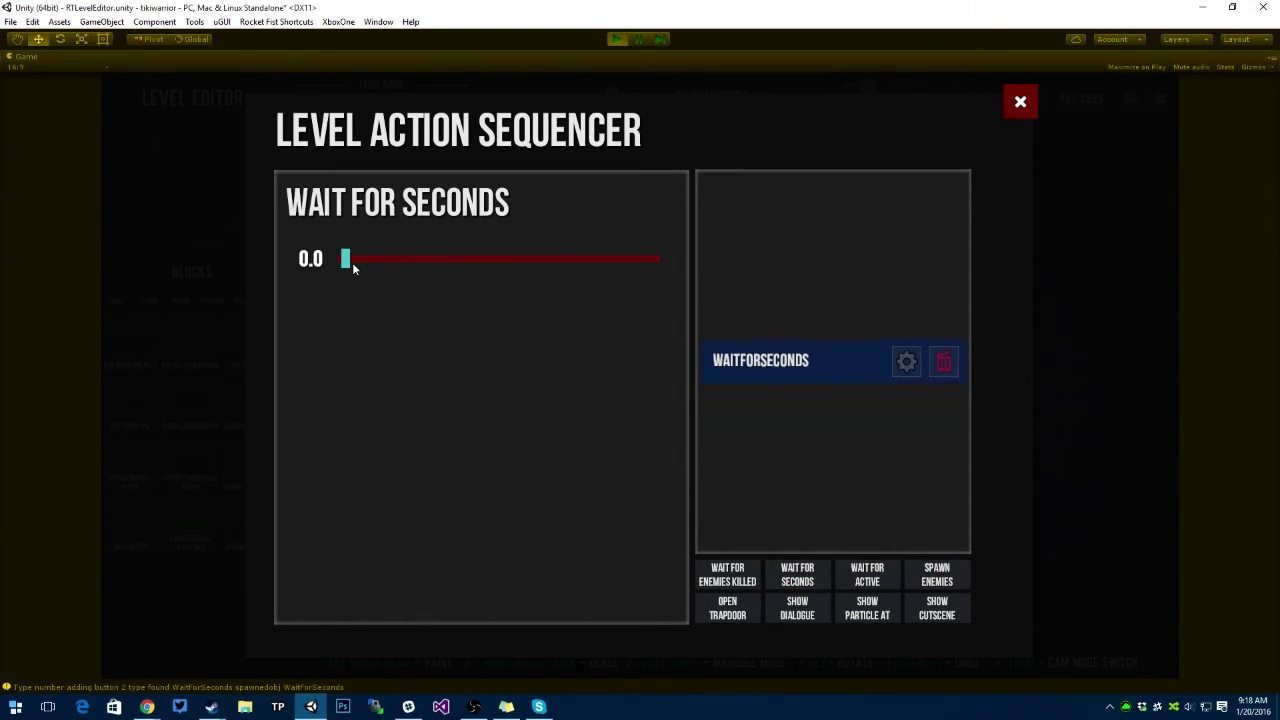
drag(352, 262, 376, 262)
Add a Show Dialogue action set to Wait For Active, with the dialogue text "Hi /r/unity3d!".
click(797, 608)
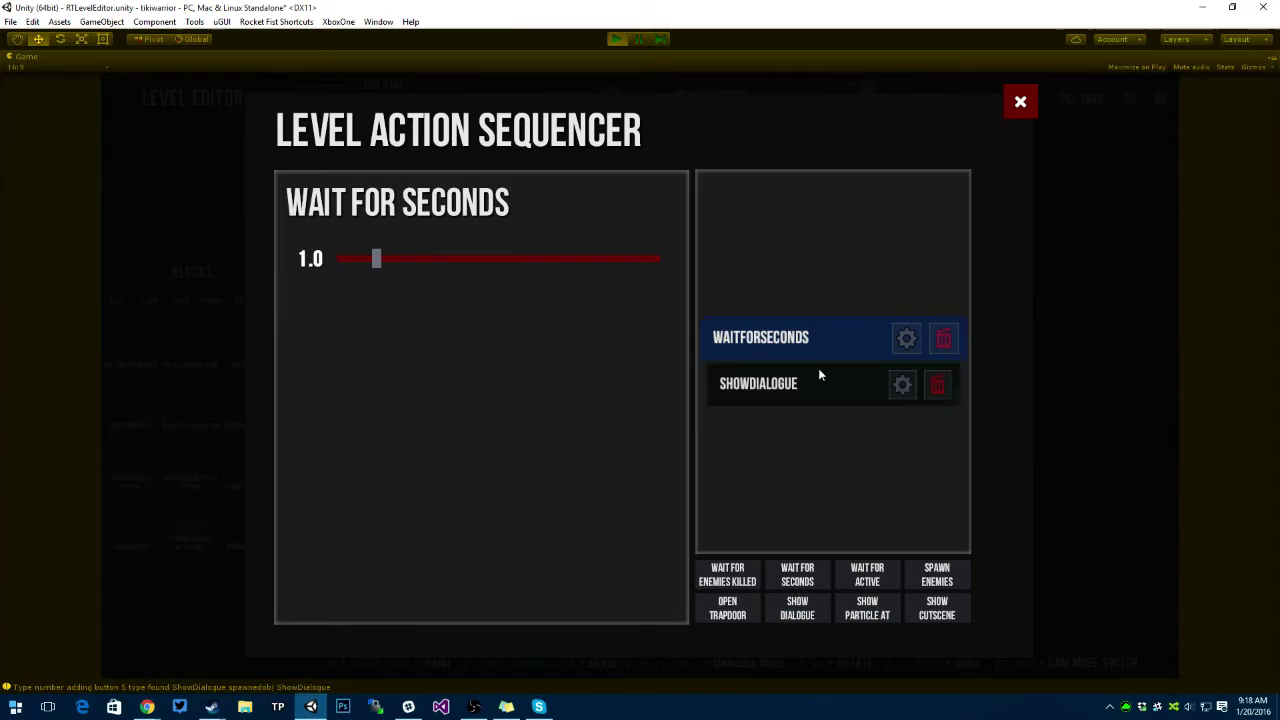
click(902, 386)
mouse_move(785, 387)
mouse_down()
mouse_move(791, 317)
mouse_move(790, 393)
mouse_up()
drag(558, 248, 584, 250)
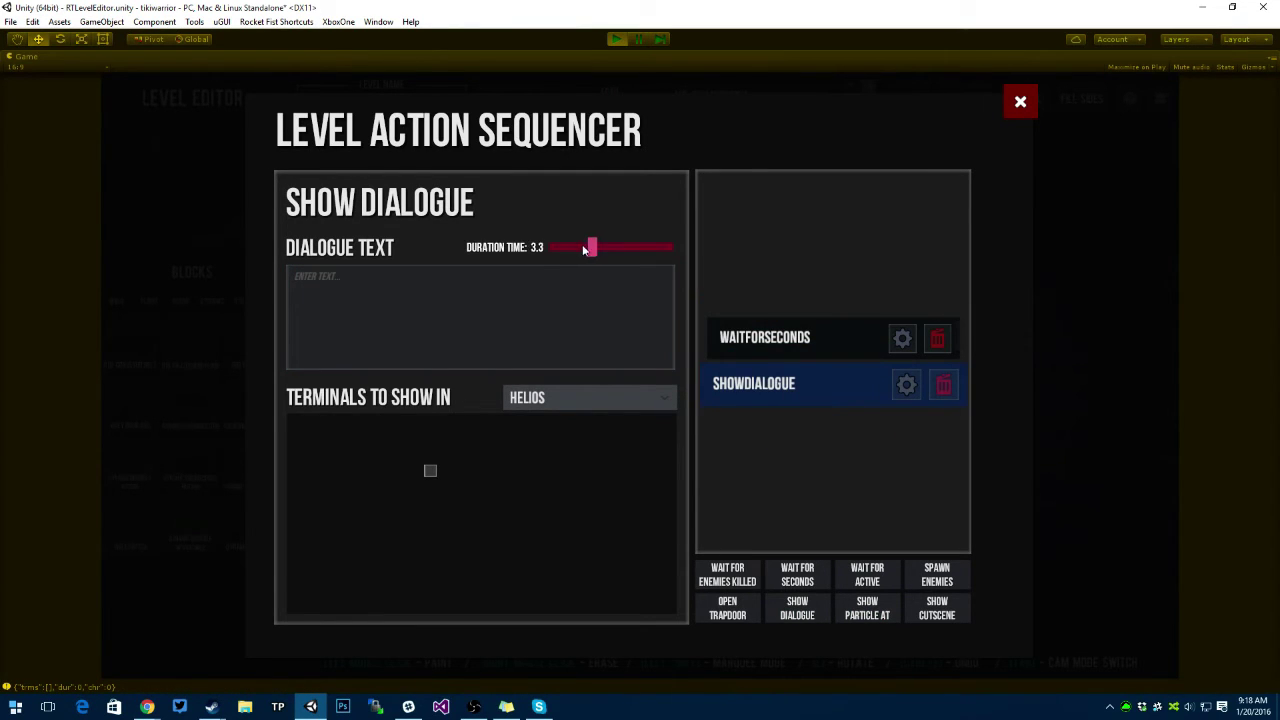
click(500, 313)
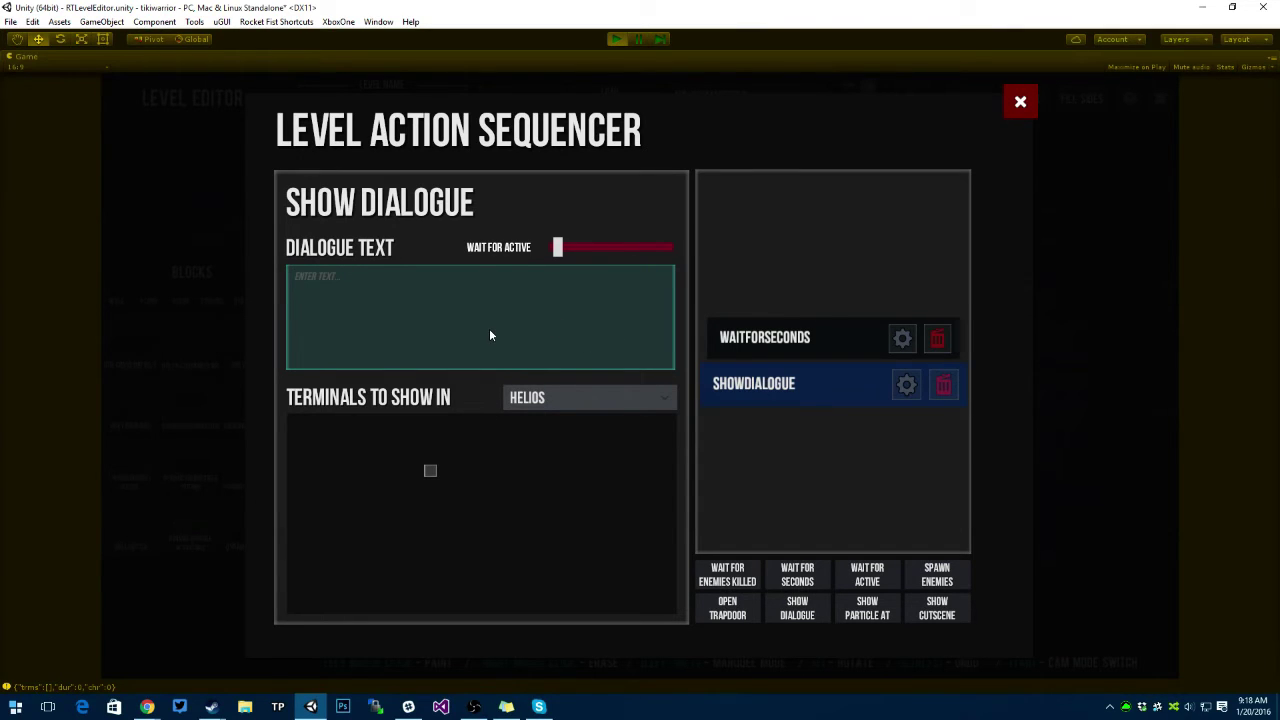
text(HI /R/UNITY3D!)
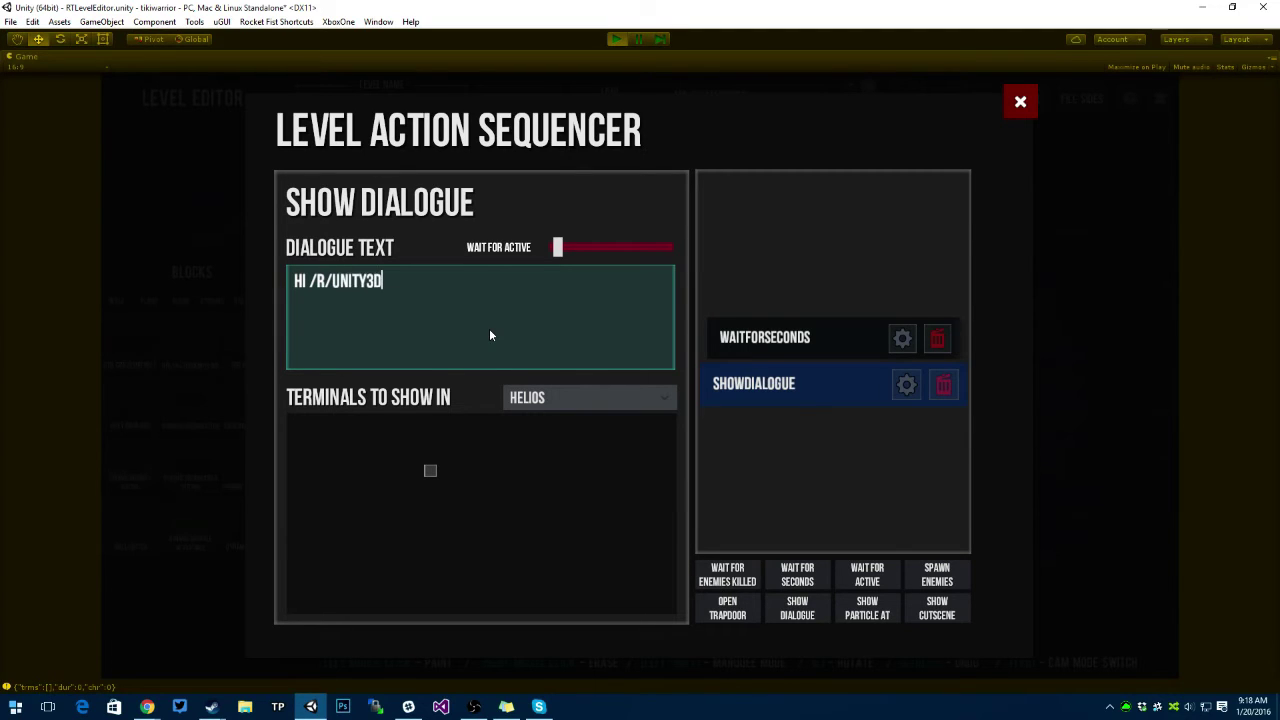
Add a Wait For Active action and make it wait for the lower-right object on its level map.
click(867, 575)
click(902, 407)
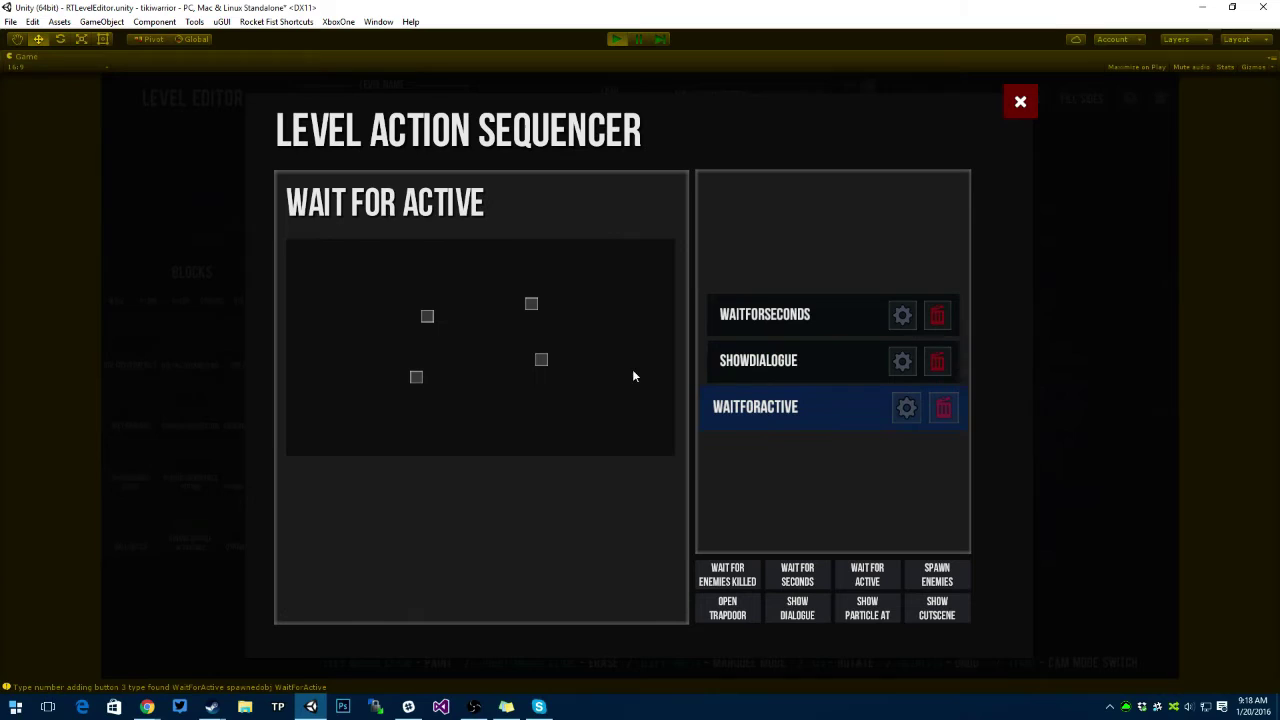
click(541, 360)
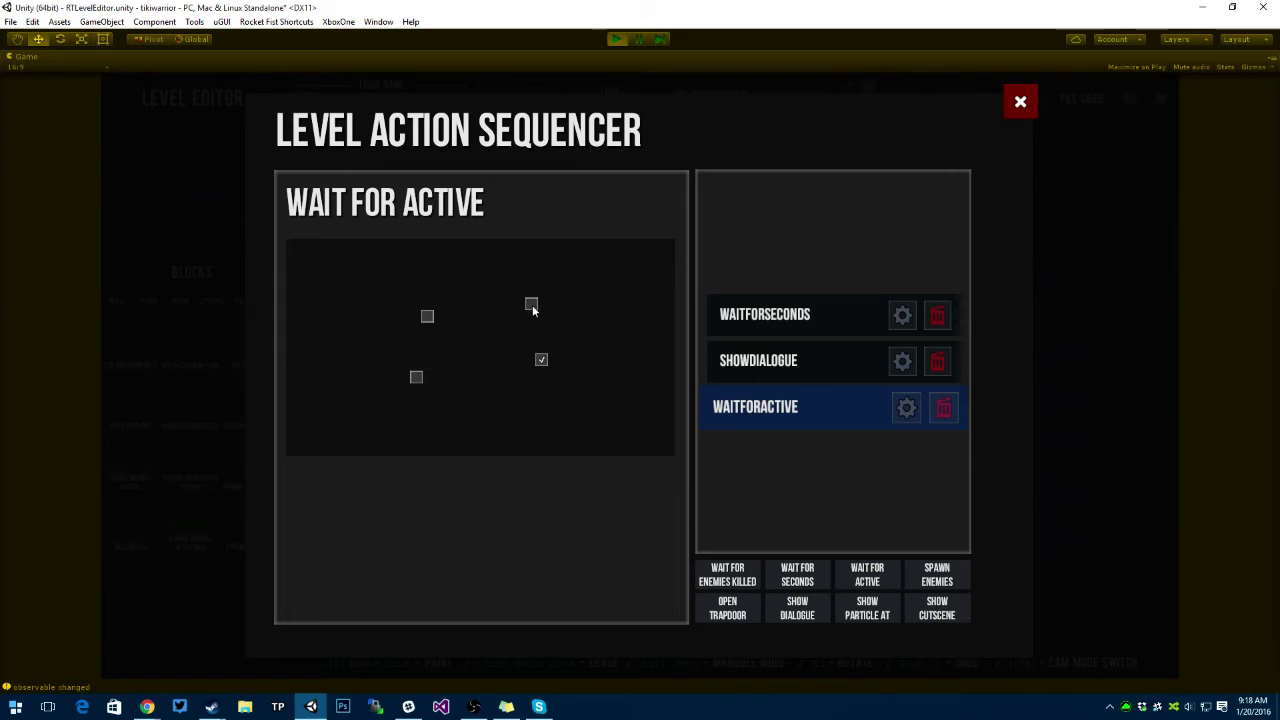
Review the Show Dialogue action's duration and text, and return to the Wait For Active settings.
click(902, 362)
mouse_move(558, 247)
mouse_down()
mouse_move(610, 247)
mouse_move(555, 247)
mouse_up()
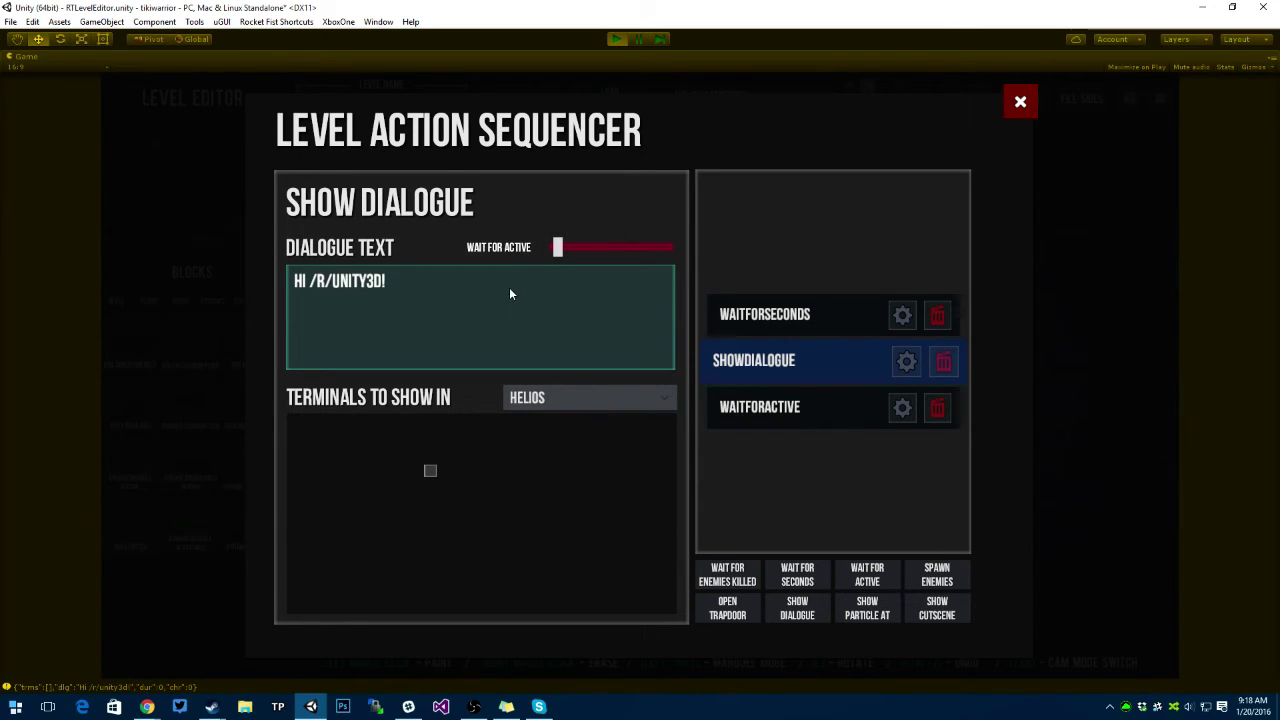
click(903, 407)
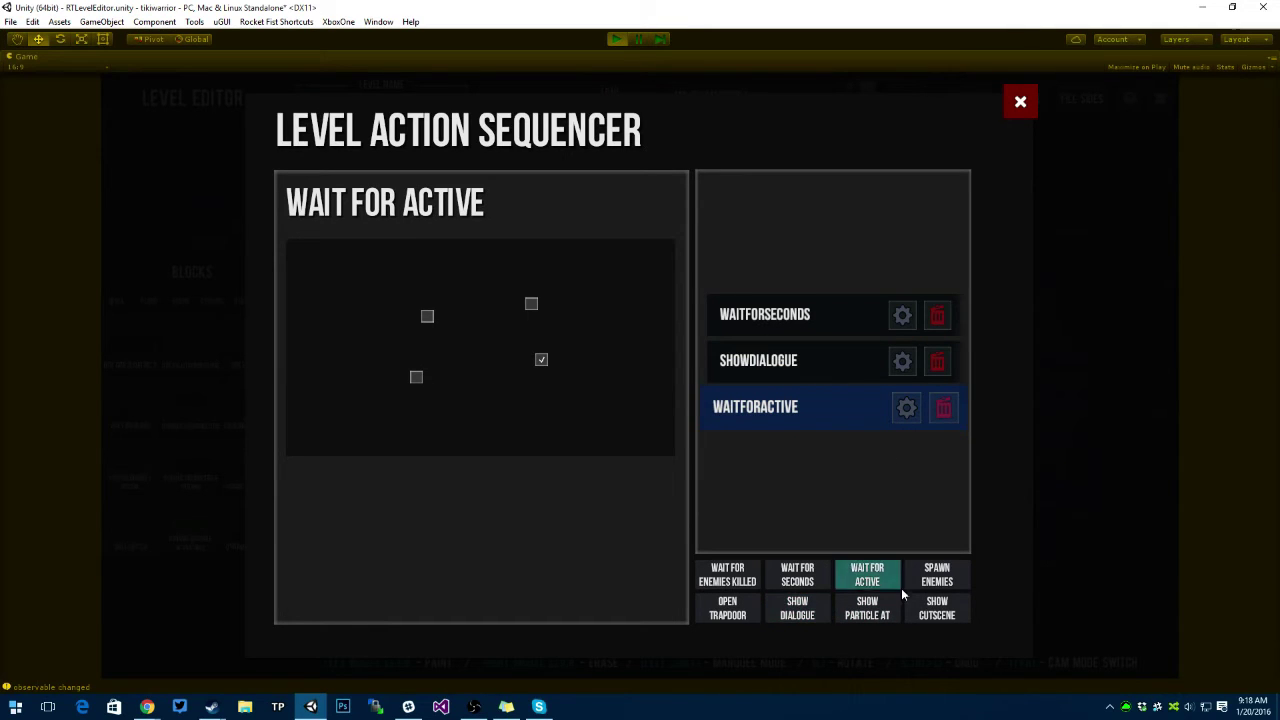
Add a Spawn Enemies action using all four spawnpoints, with one spawner entry containing the Chugchugger template.
click(935, 578)
click(905, 432)
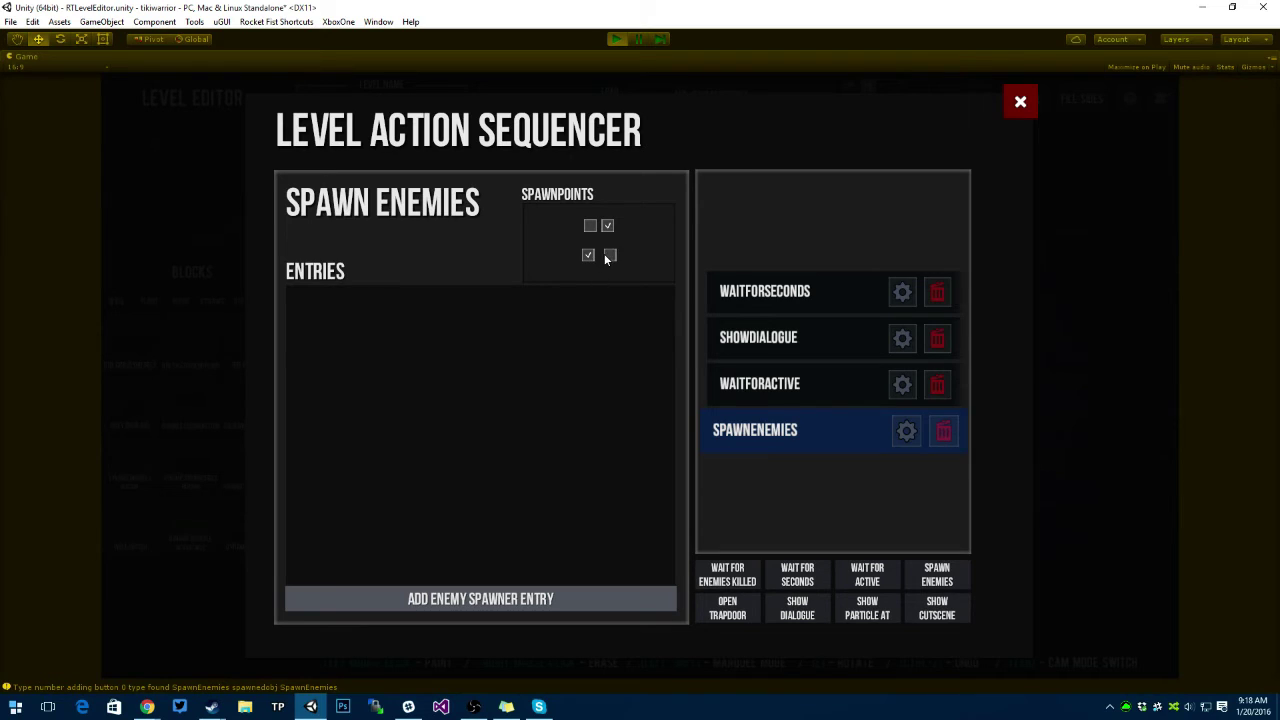
click(523, 596)
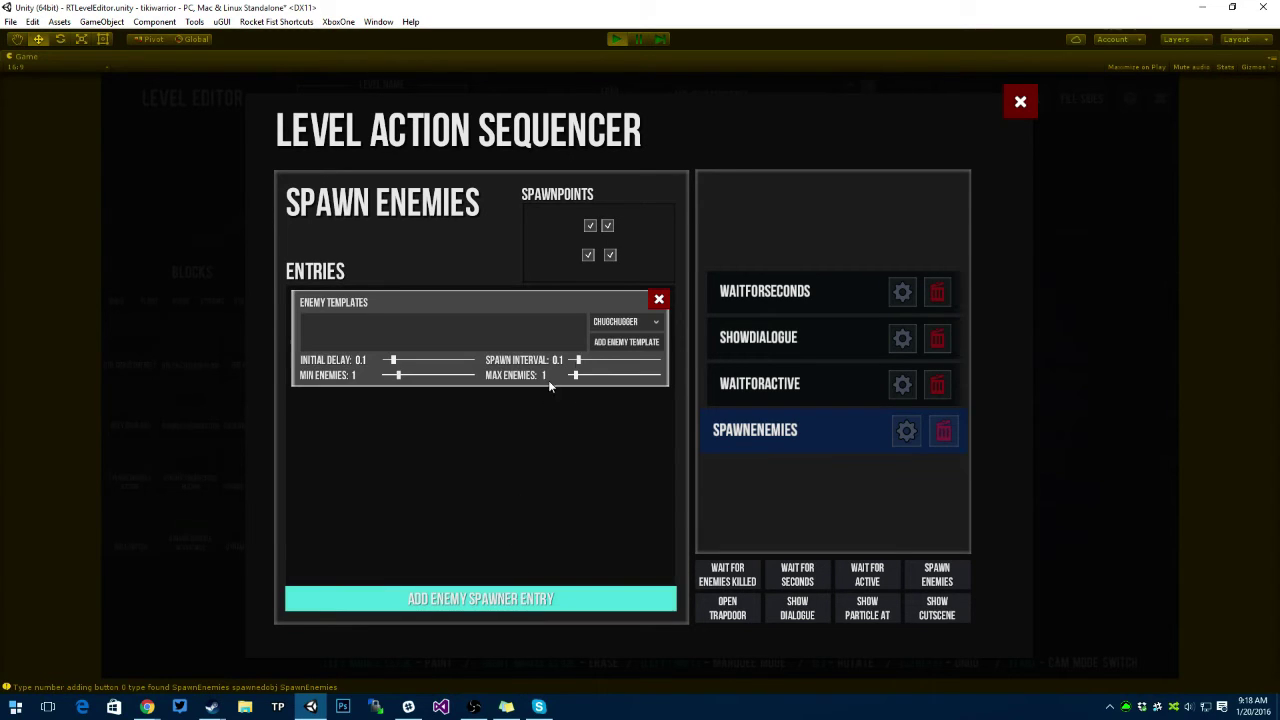
click(617, 342)
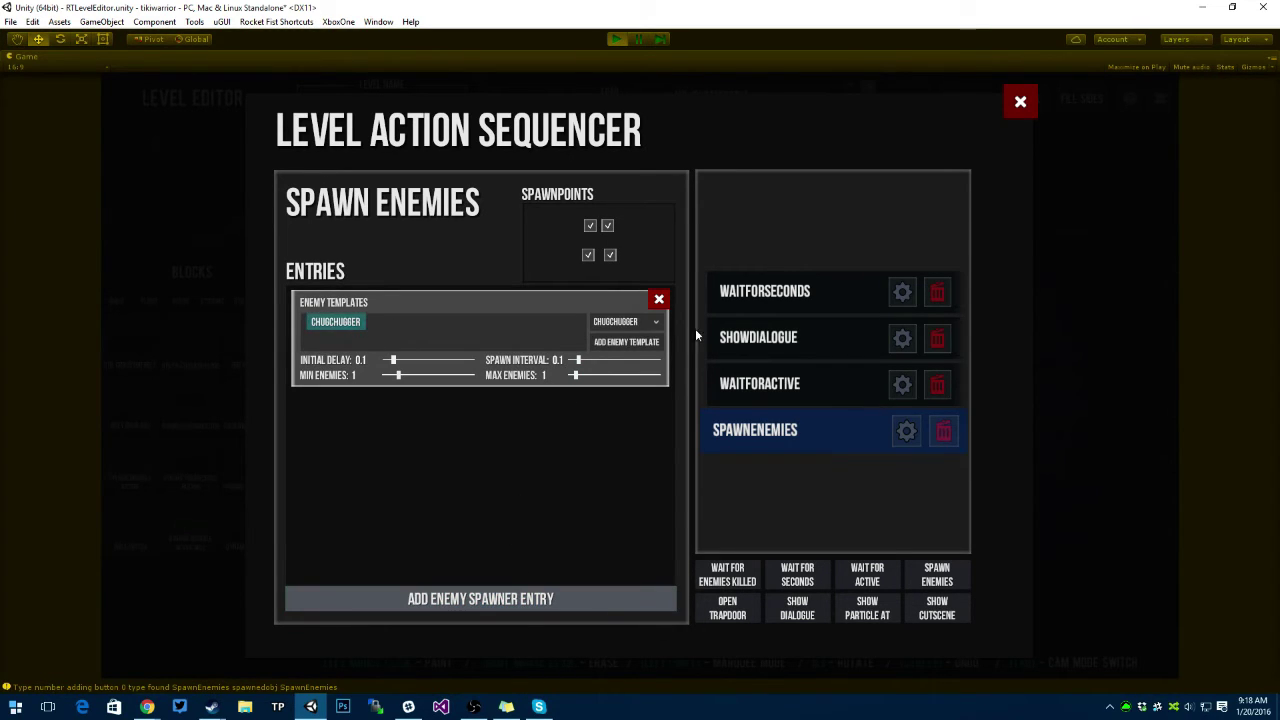
Set the spawner entry to minimum 2 and maximum 4 enemies, initial delay 0.0 and spawn interval 0.3, and append a Wait For Enemies Killed action.
click(628, 322)
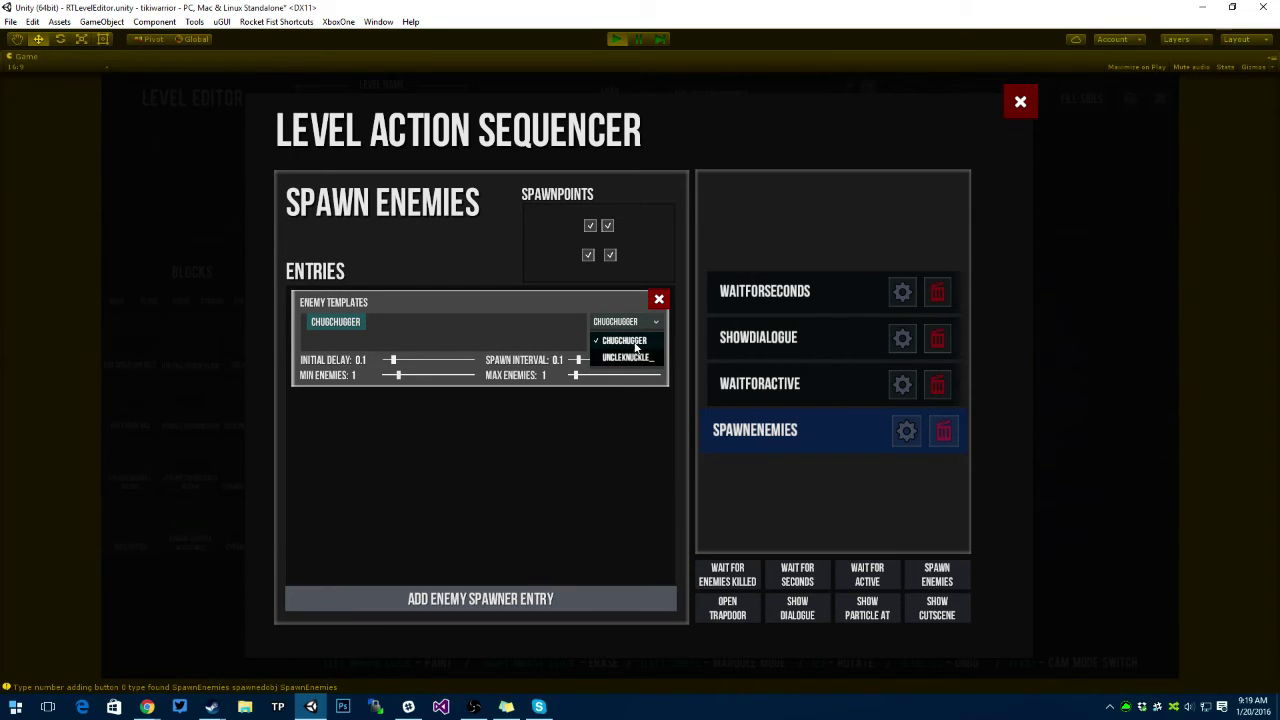
click(625, 345)
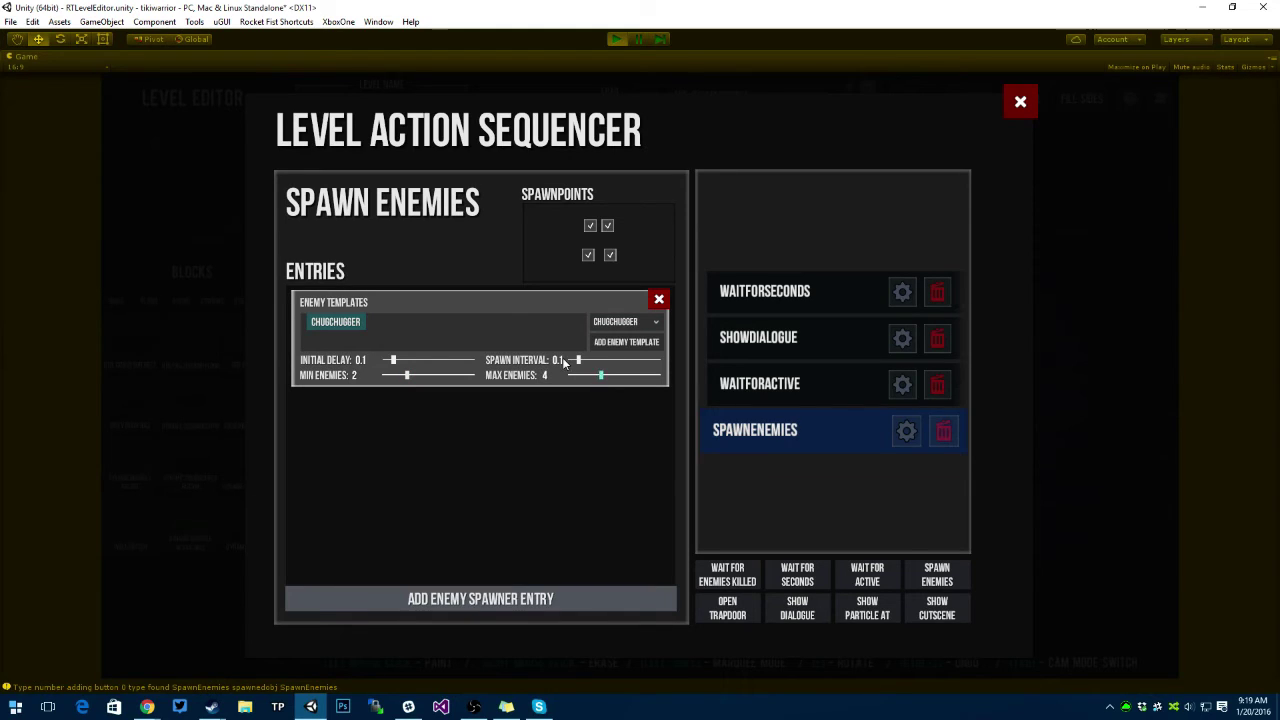
drag(581, 356, 578, 356)
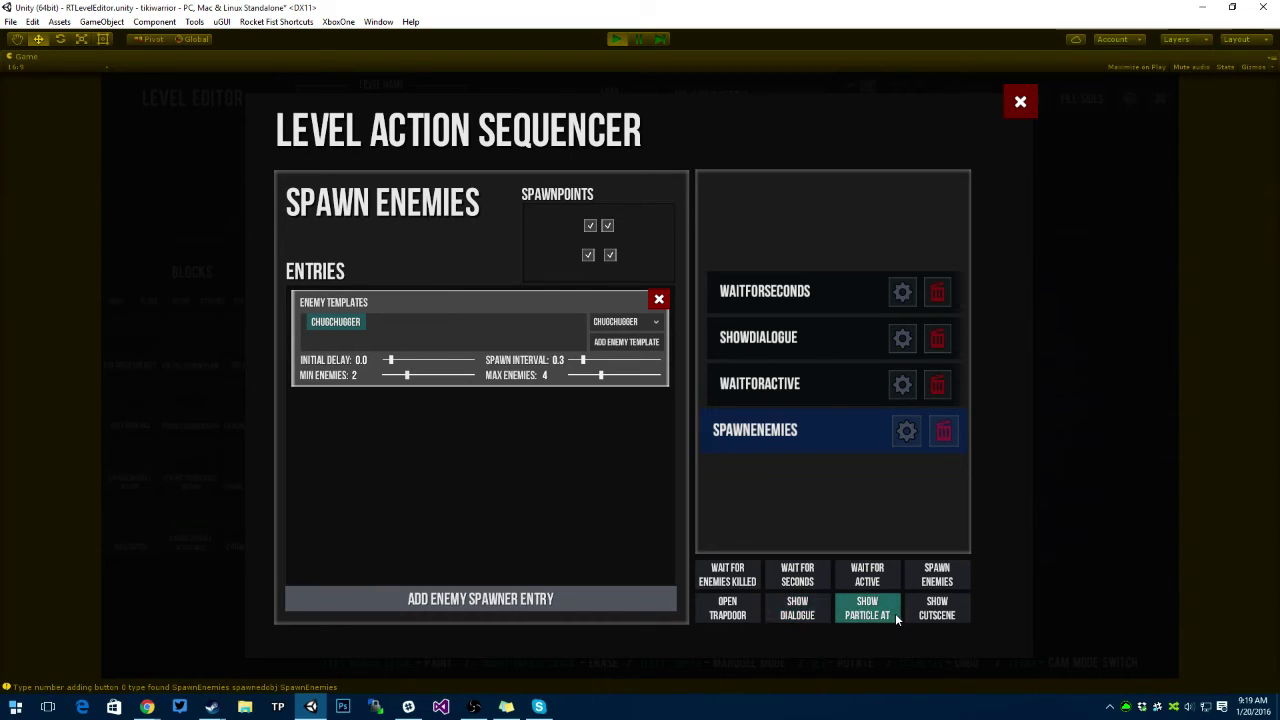
click(727, 576)
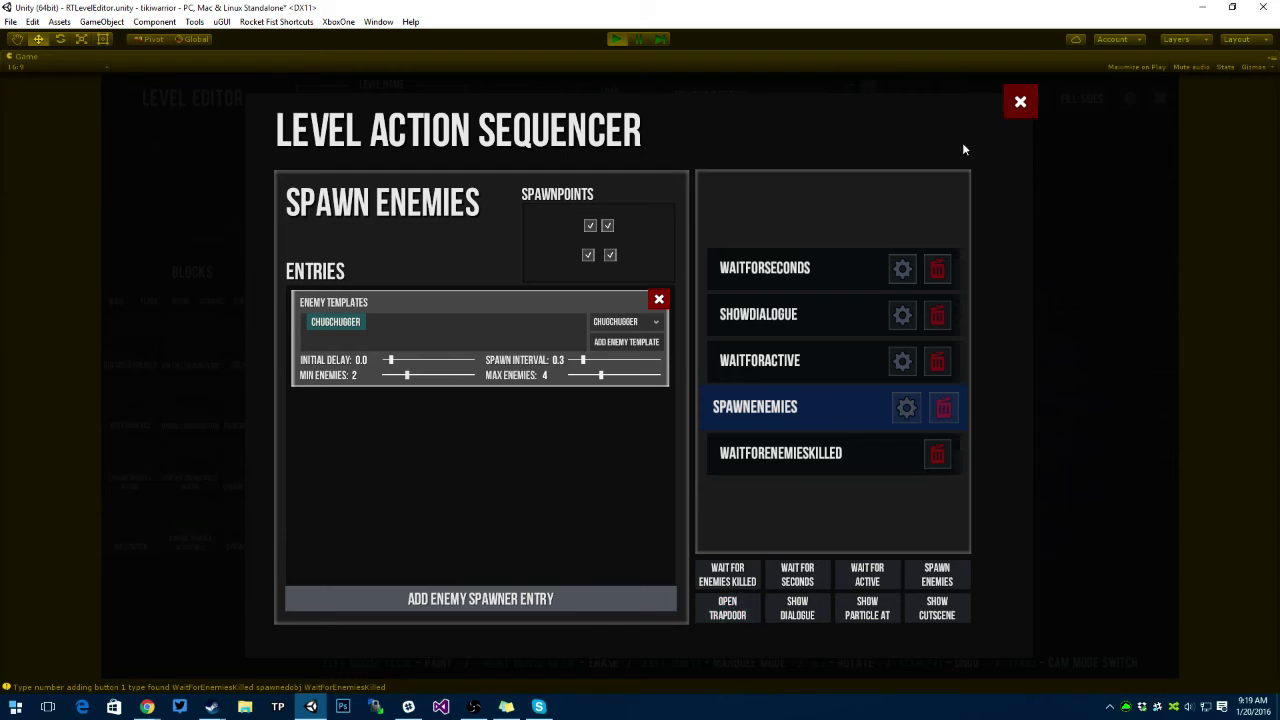
click(1019, 103)
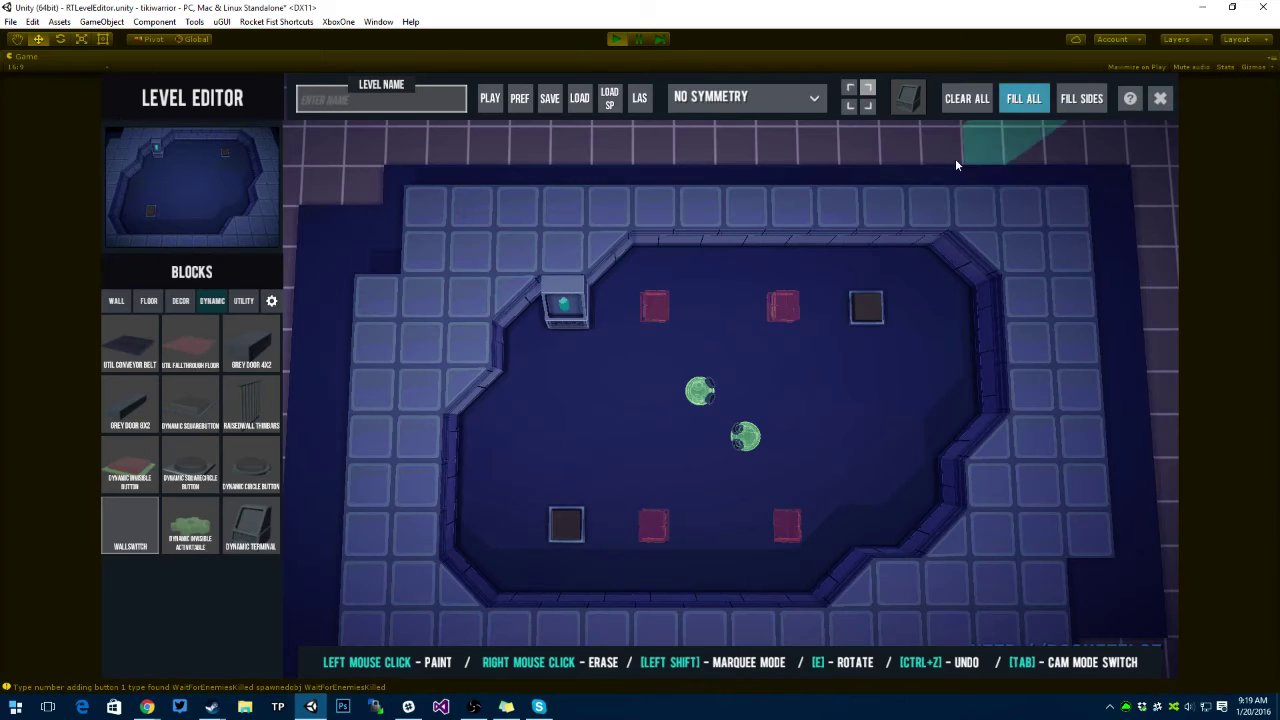
Place a level trapdoor just above the lower-left square button and rework the Floor Dark Flat tiles over it.
click(269, 300)
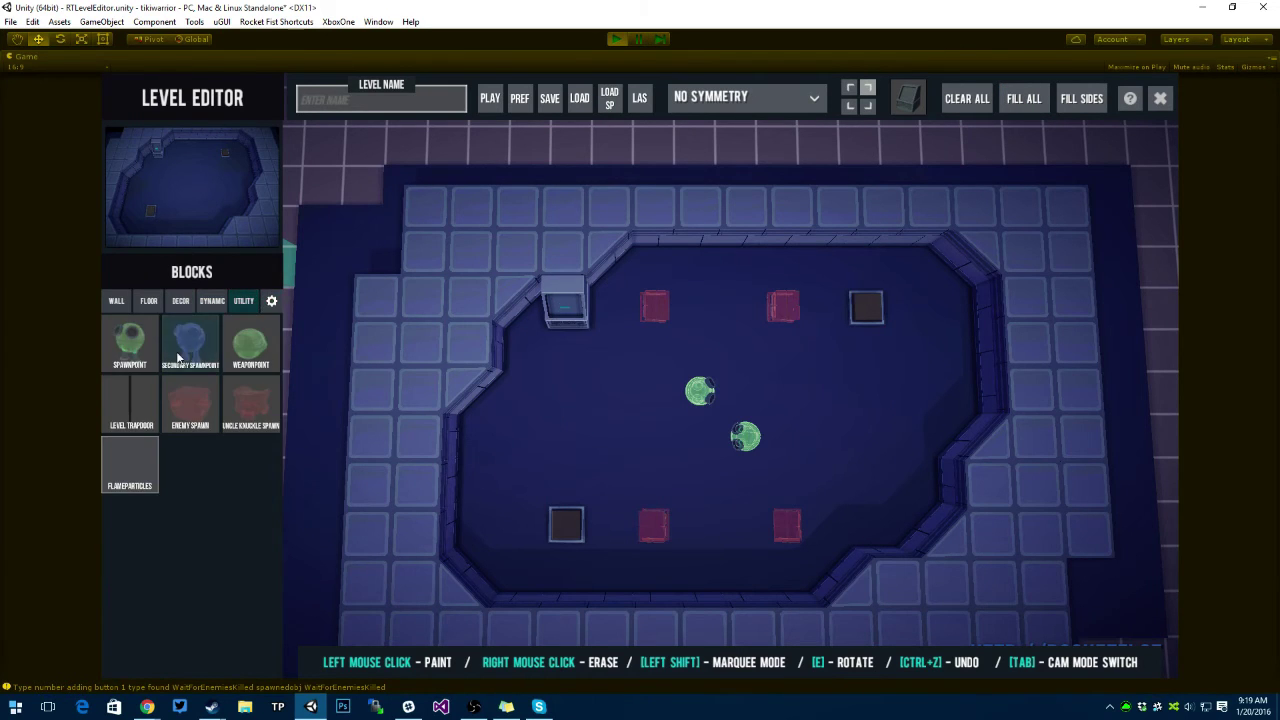
click(130, 405)
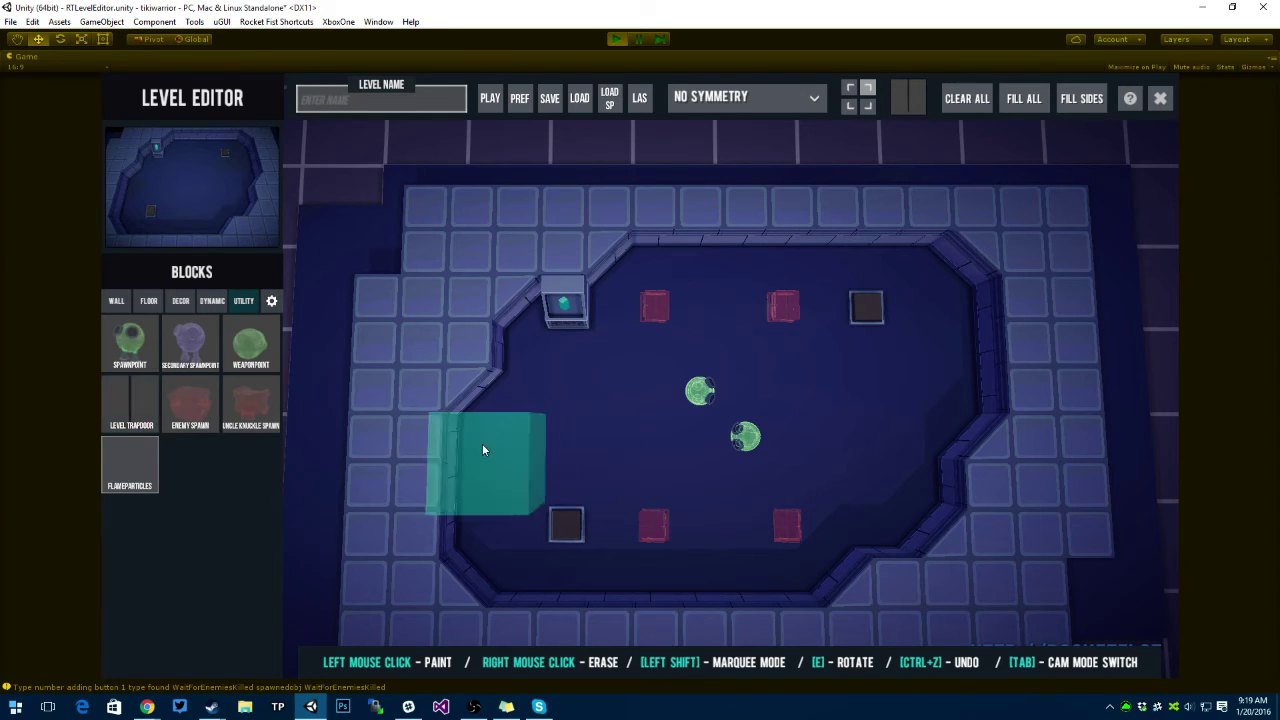
click(145, 303)
click(241, 344)
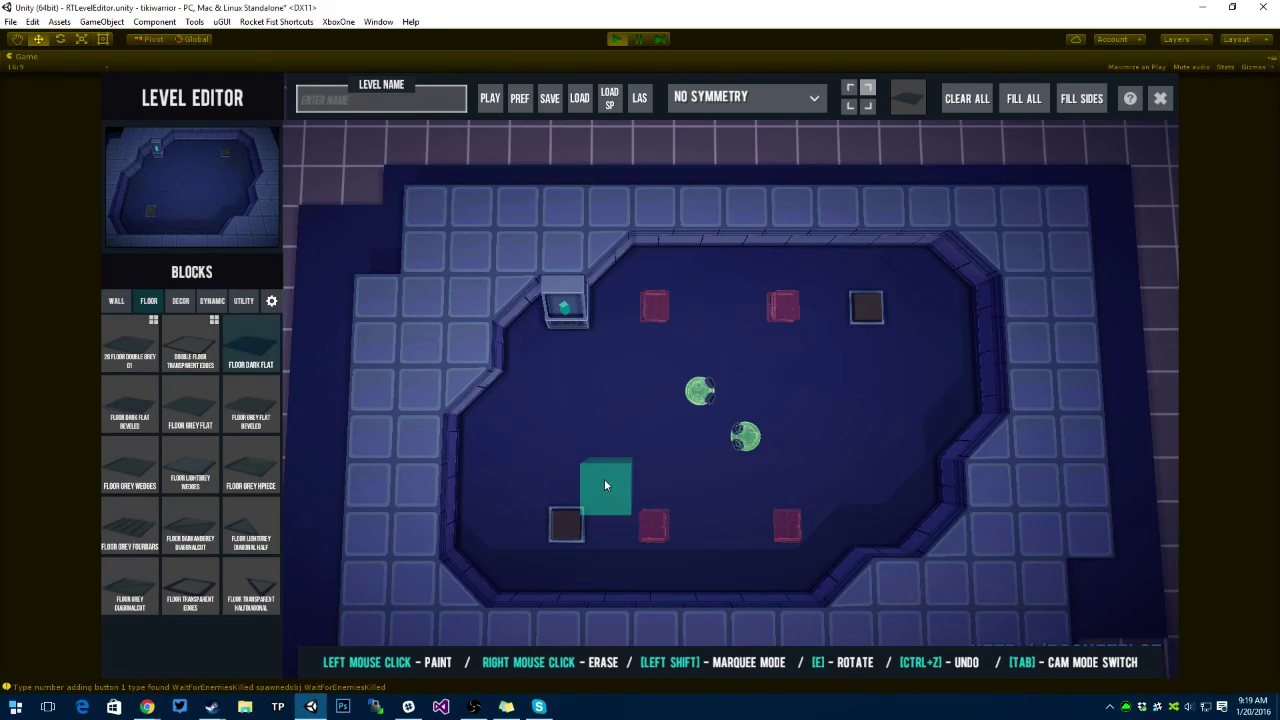
drag(604, 479, 598, 438)
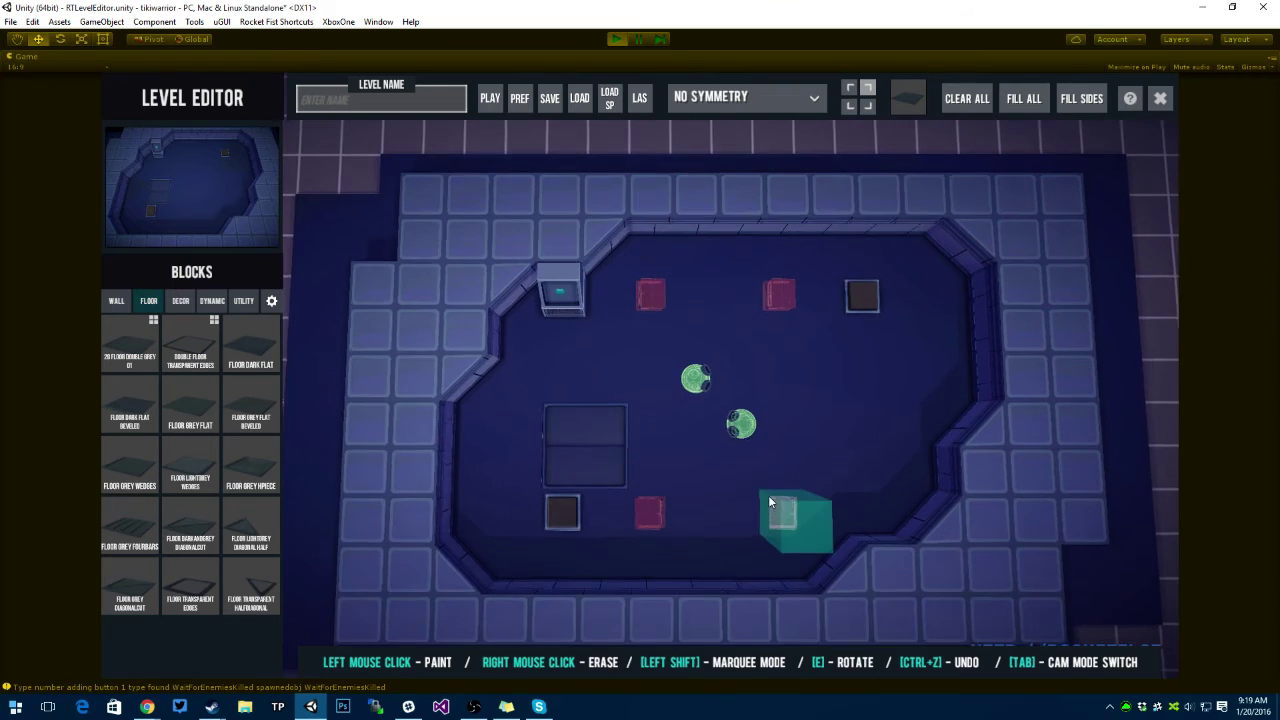
Playtest the level by steering the player back and forth across the arena, and return to edit mode.
scroll(749, 476, down, 1)
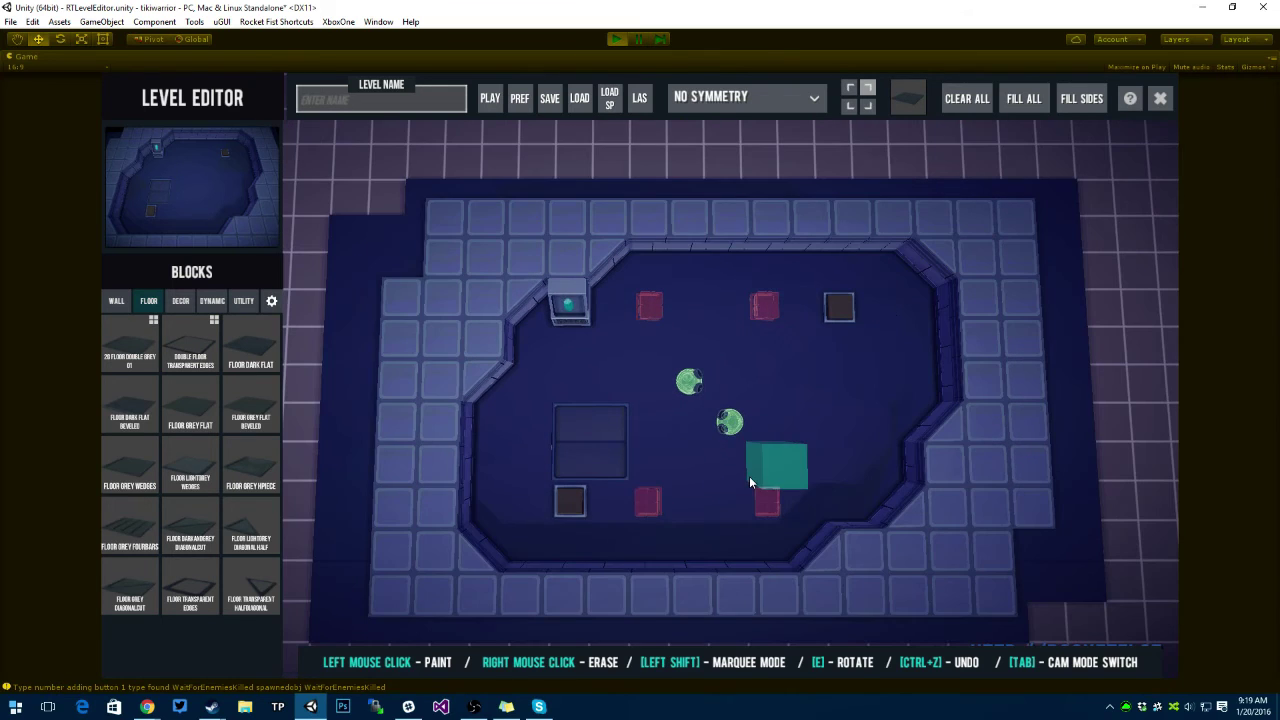
click(488, 98)
key(a)
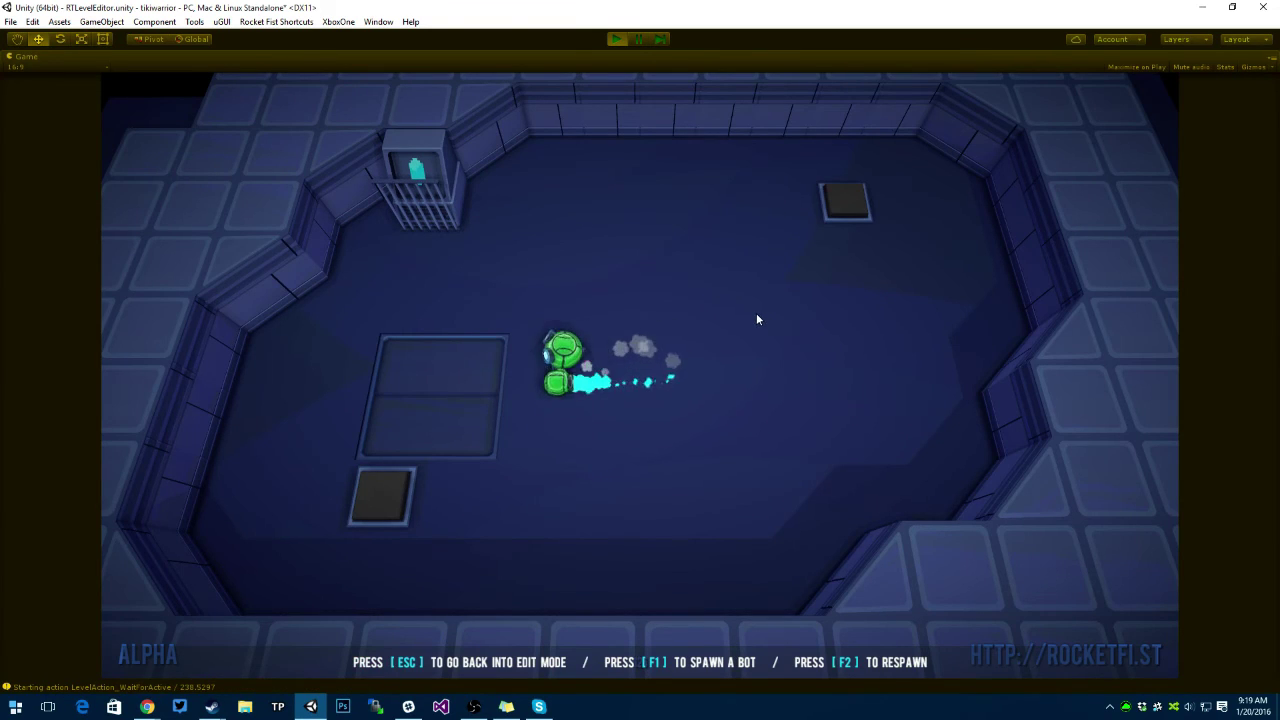
key(w)
key(d)
key(s)
key(a)
key(d)
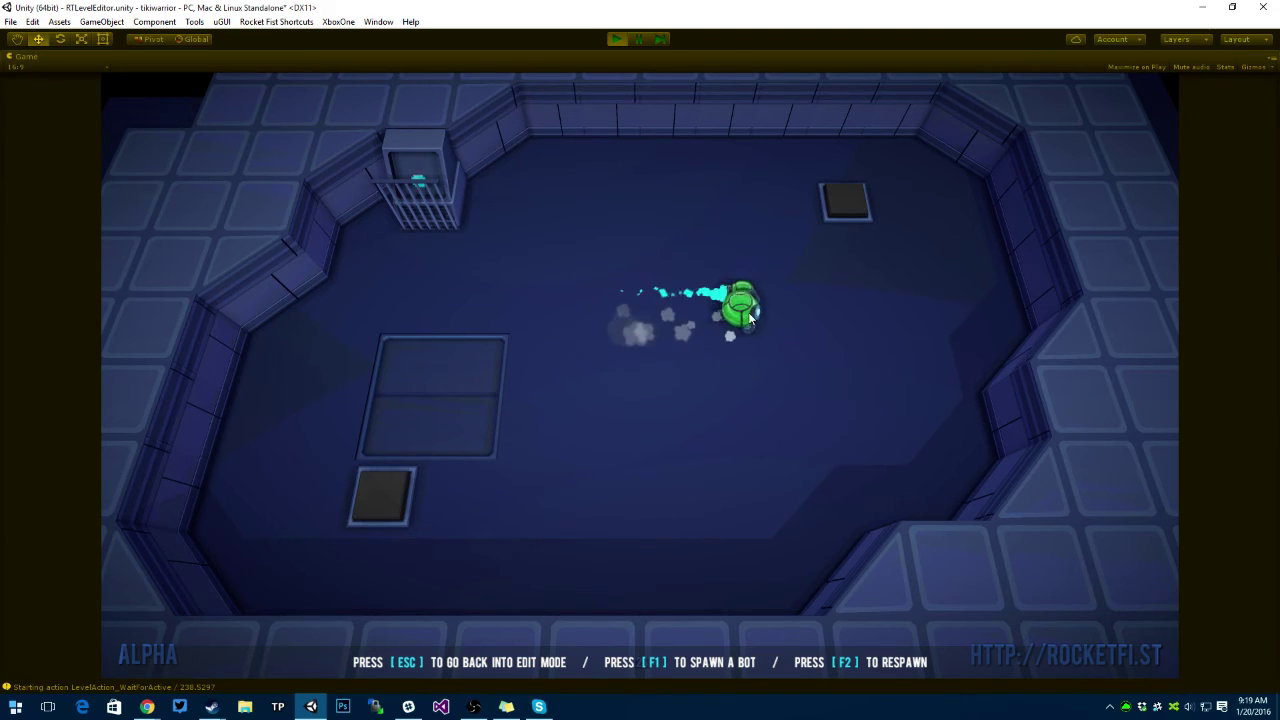
key(a)
key(d)
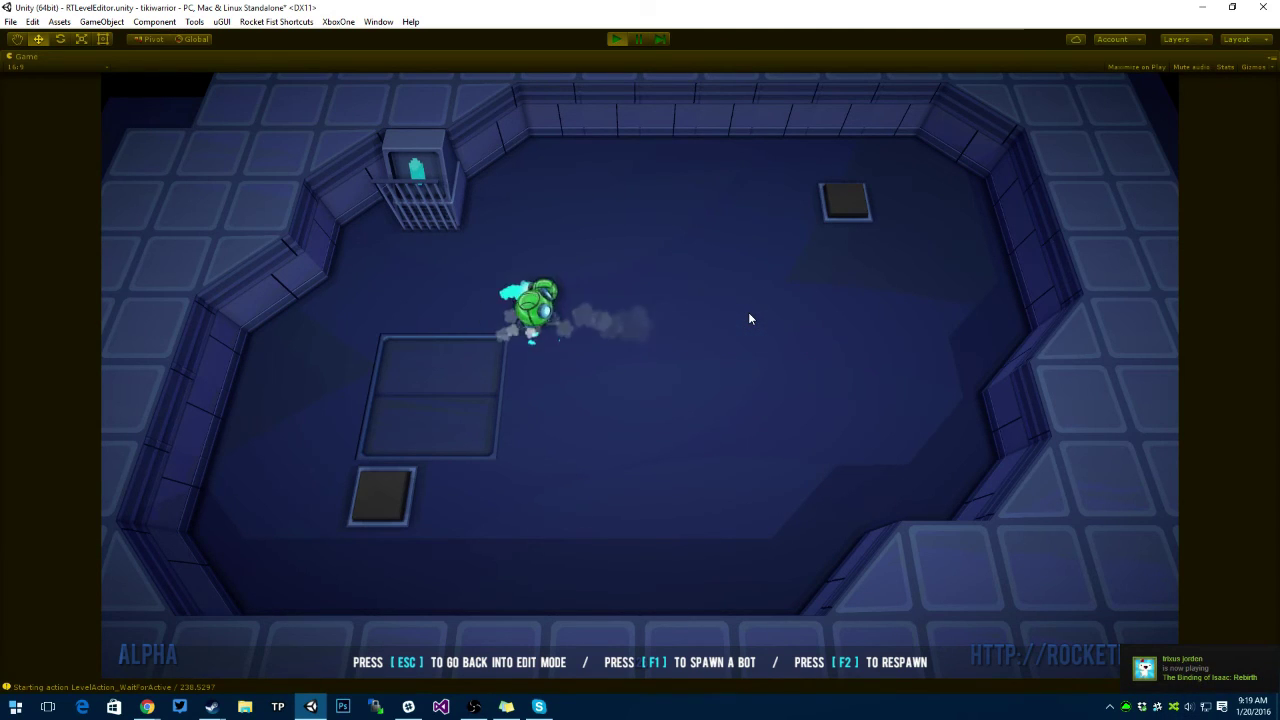
key(a)
key(d)
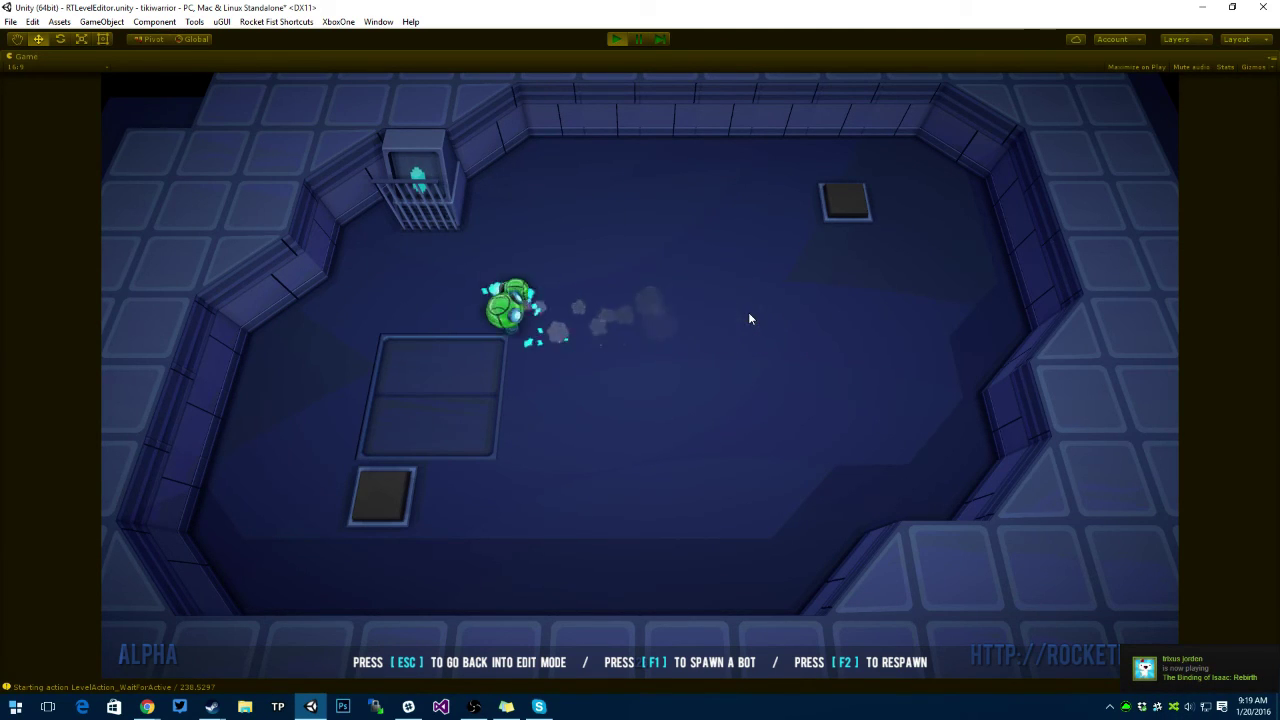
key(a)
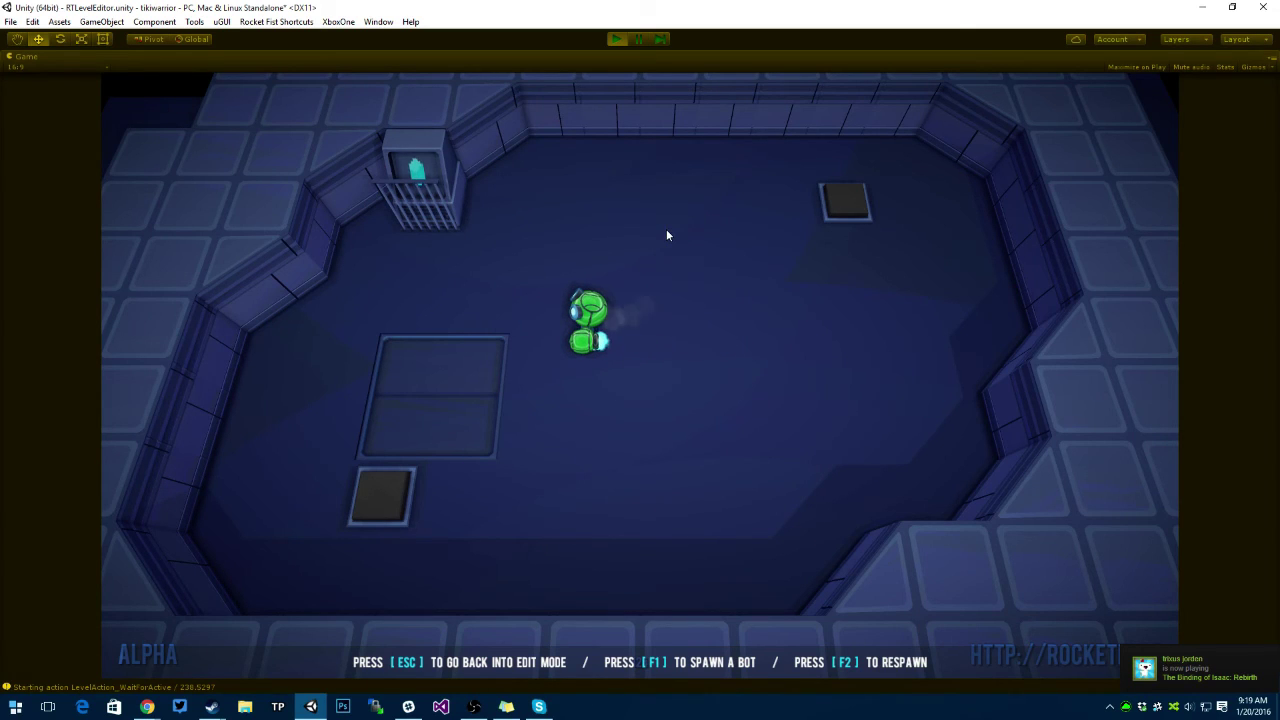
key(Escape)
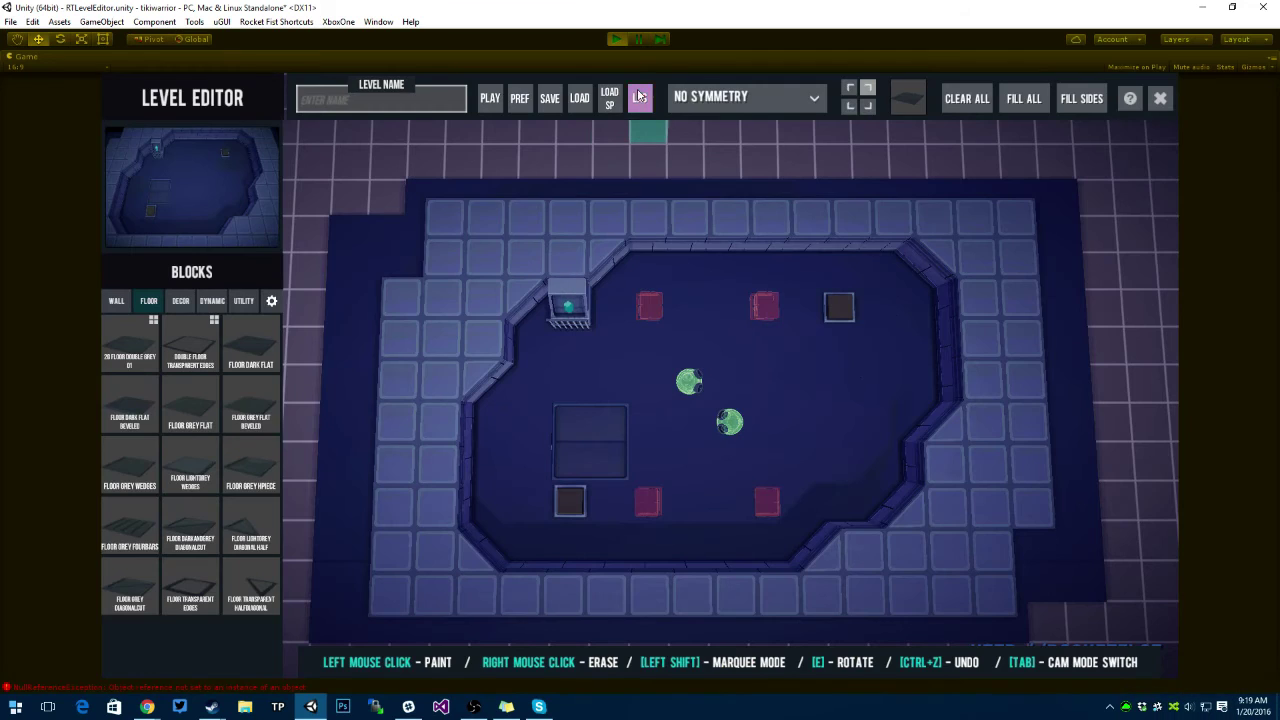
Inspect the Wait For Seconds and Show Dialogue settings in the level action sequencer, and close it.
click(640, 96)
click(900, 270)
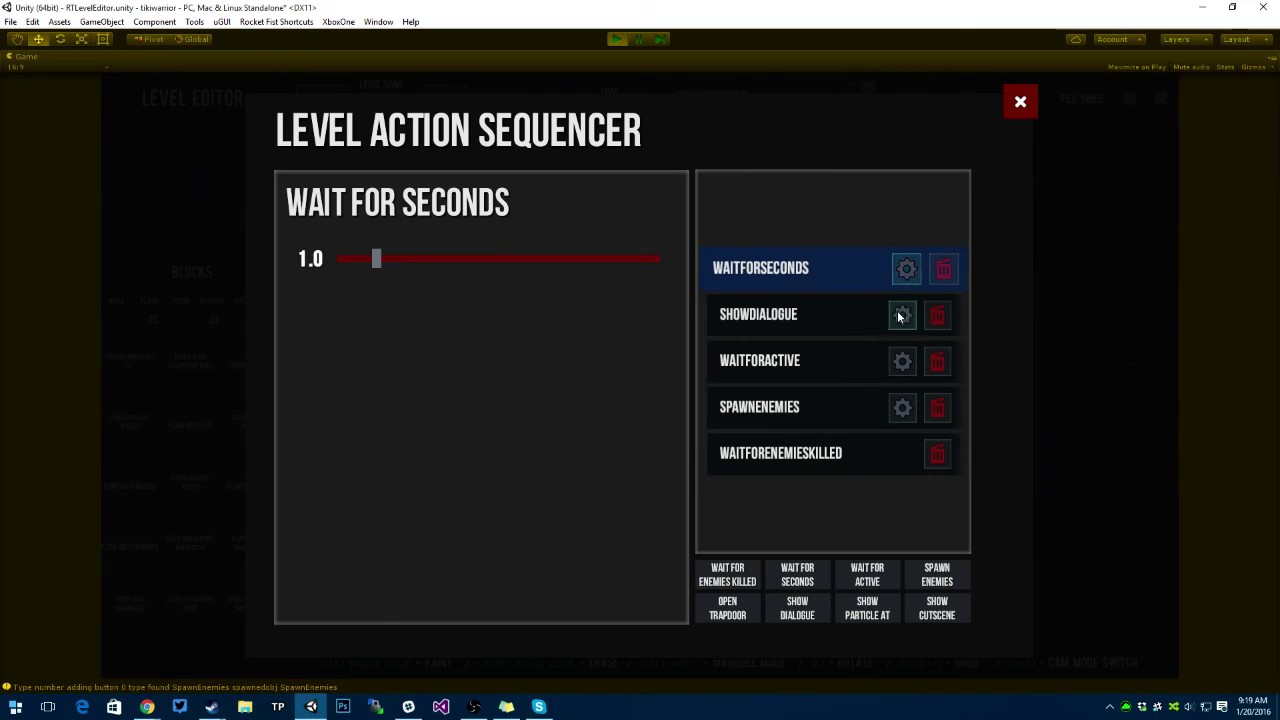
click(901, 316)
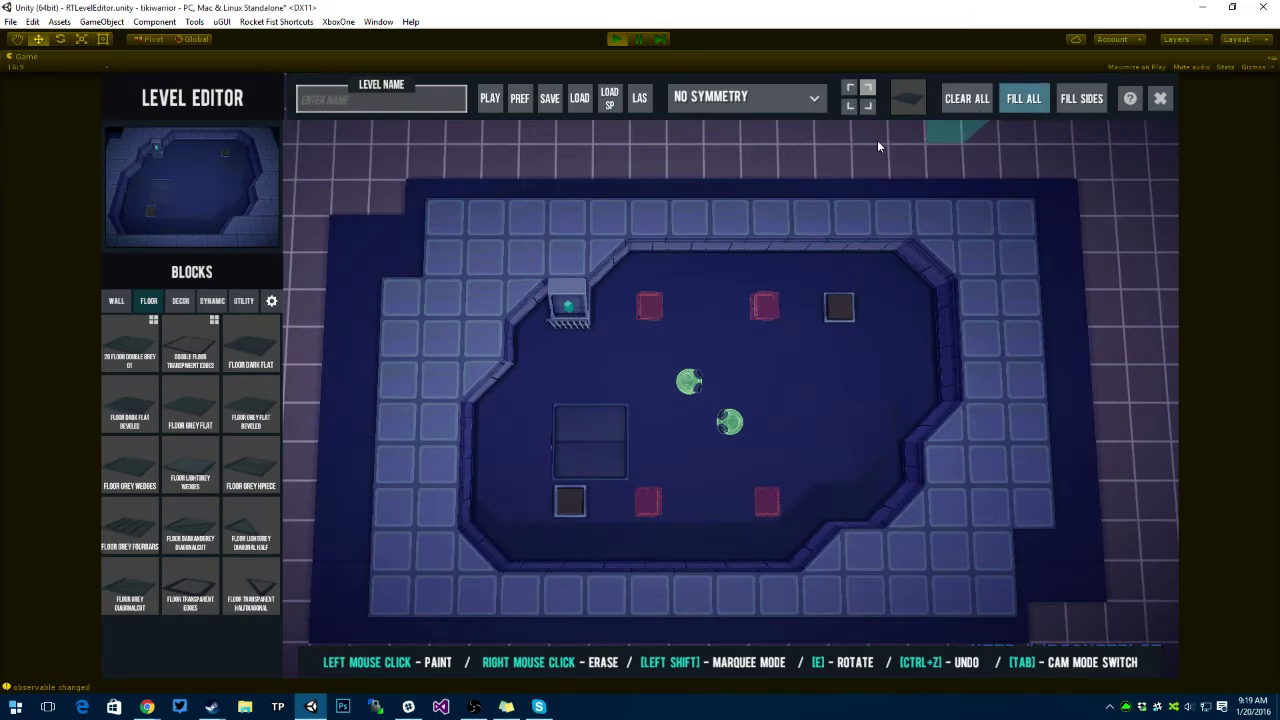
click(1018, 103)
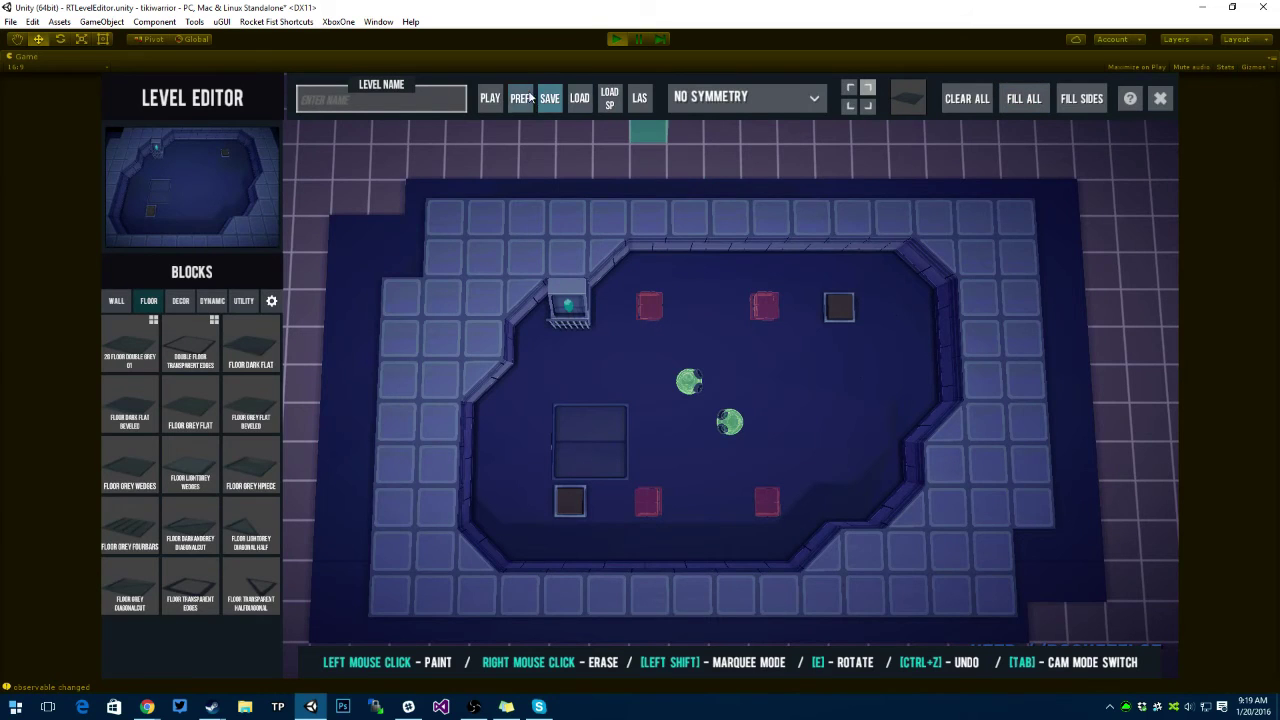
Playtest the level again and steer the player past the terminal onto the upper-right square button.
click(490, 98)
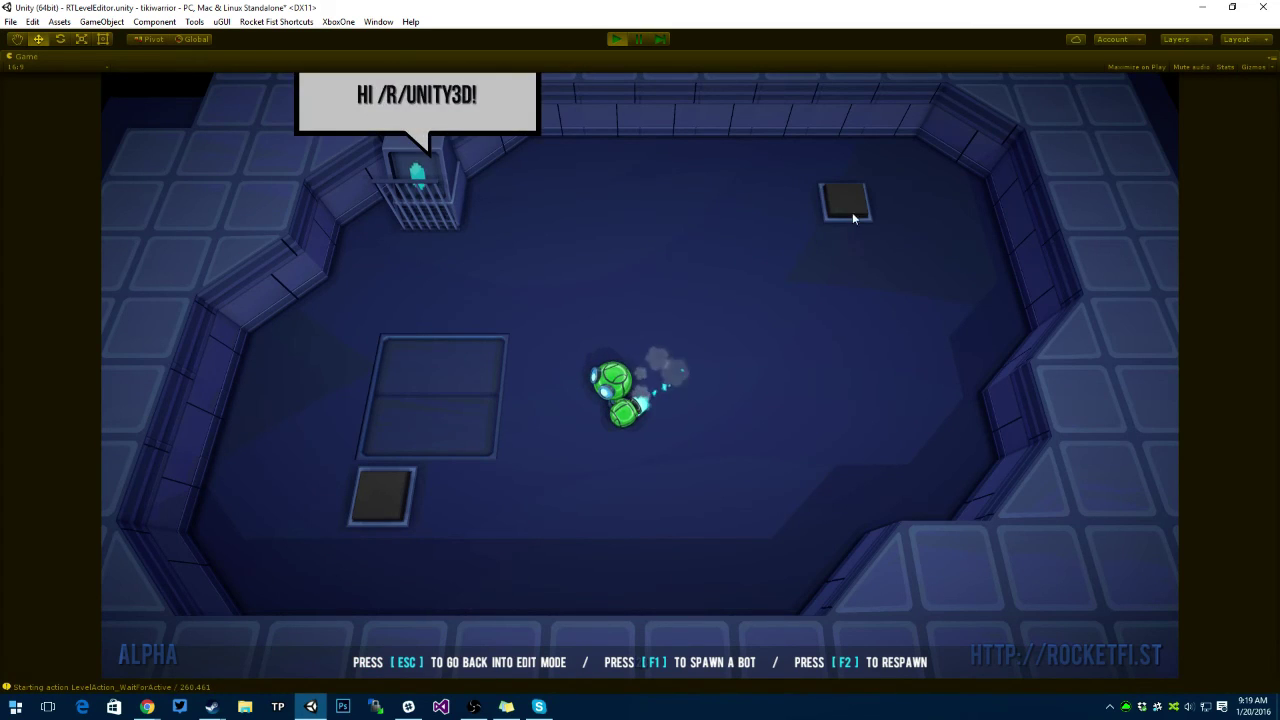
key(w)
key(d)
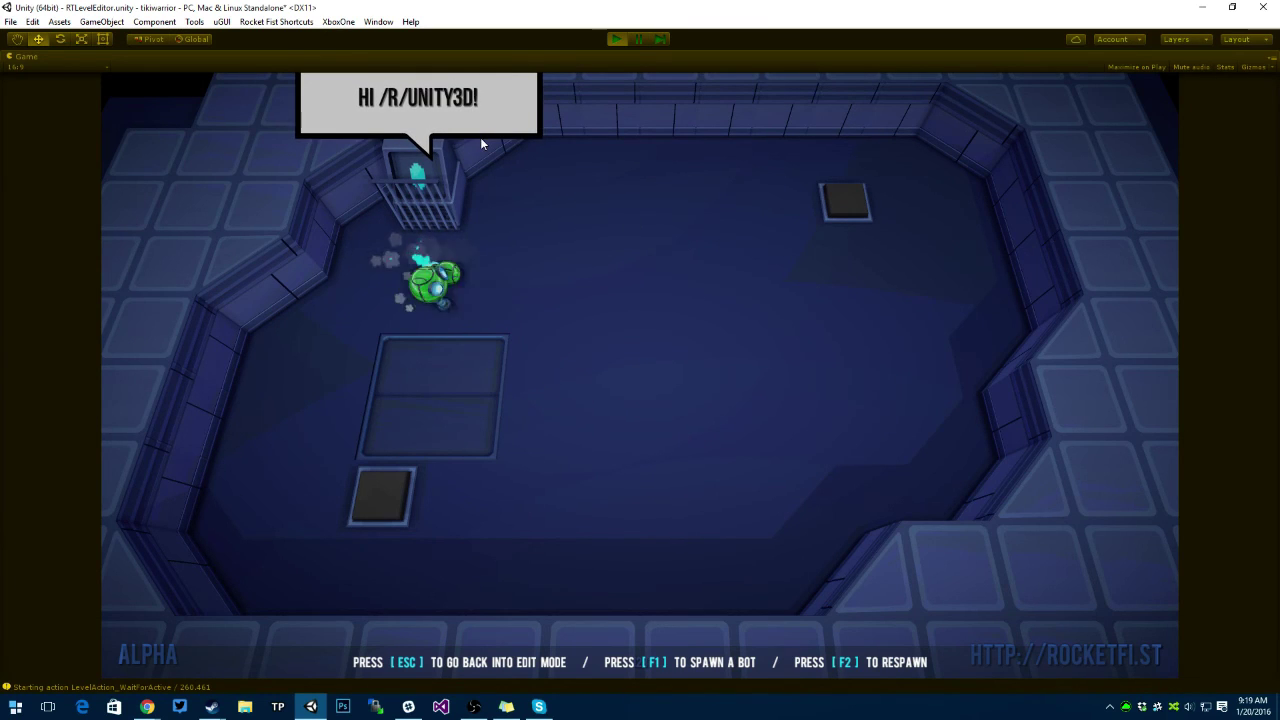
key(w)
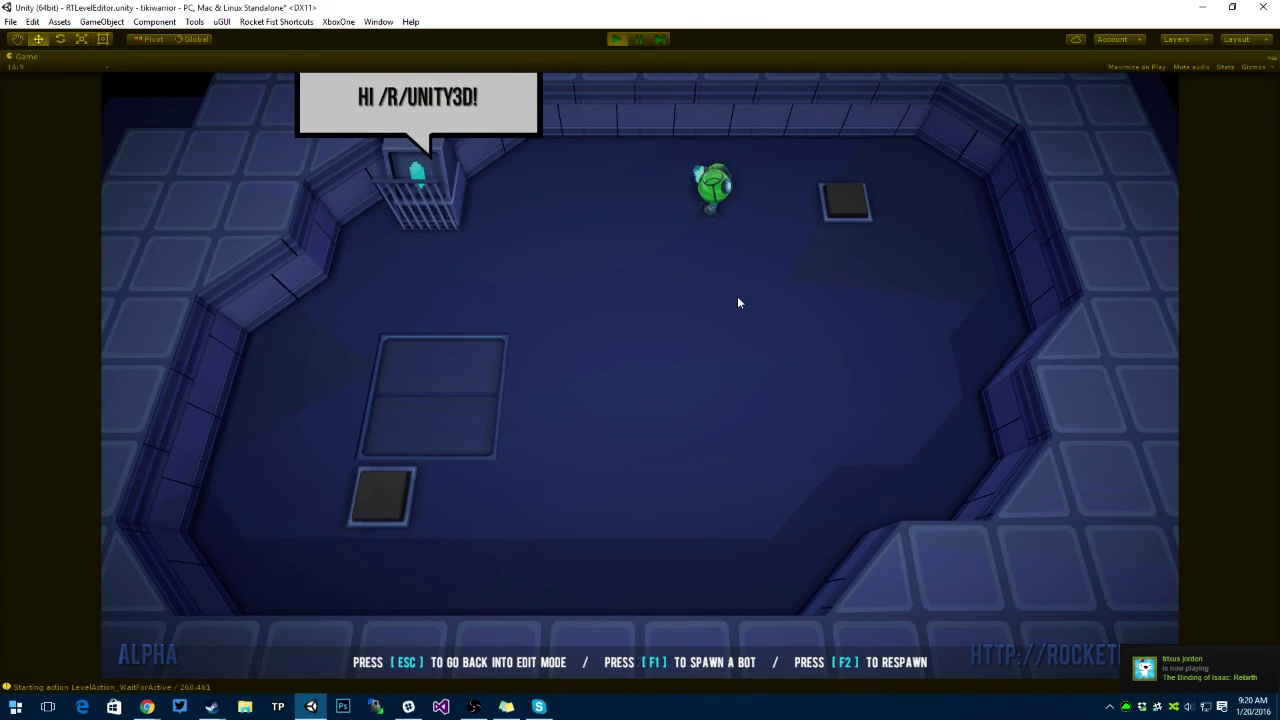
key(d)
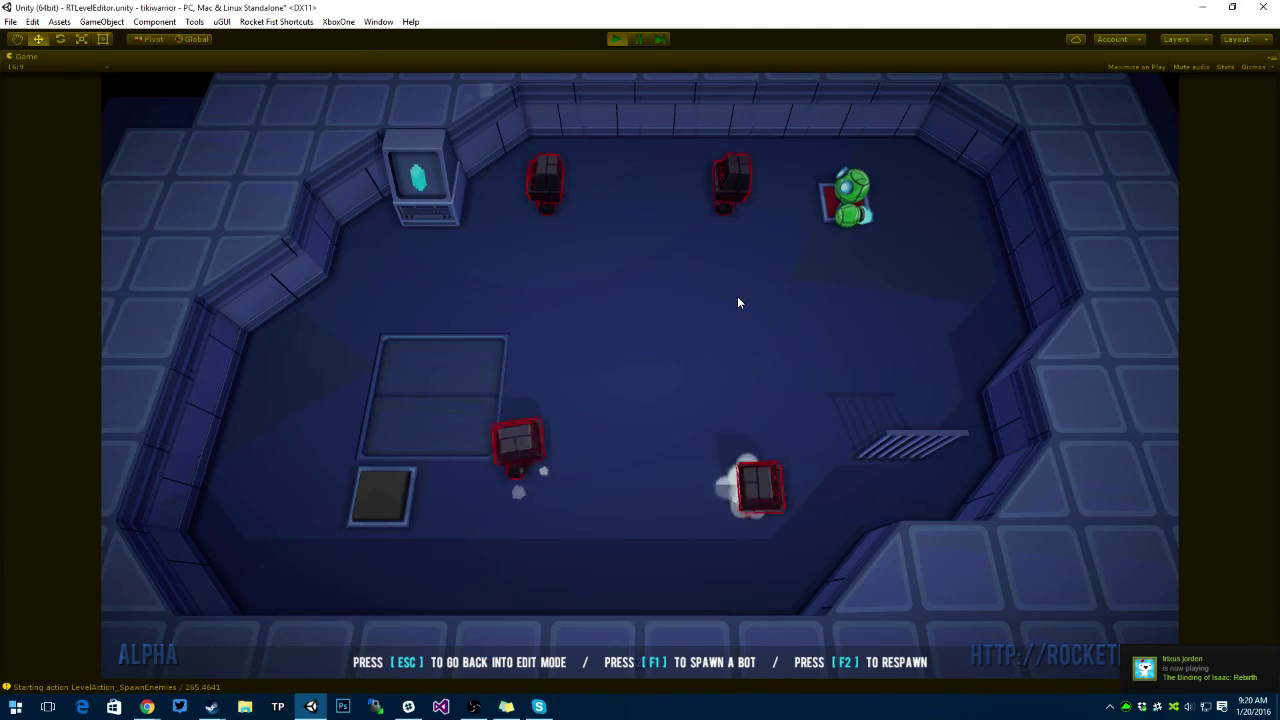
Fight the spawned enemies around the arena, and end the playtest to return to edit mode.
key(space)
key(a)
key(s)
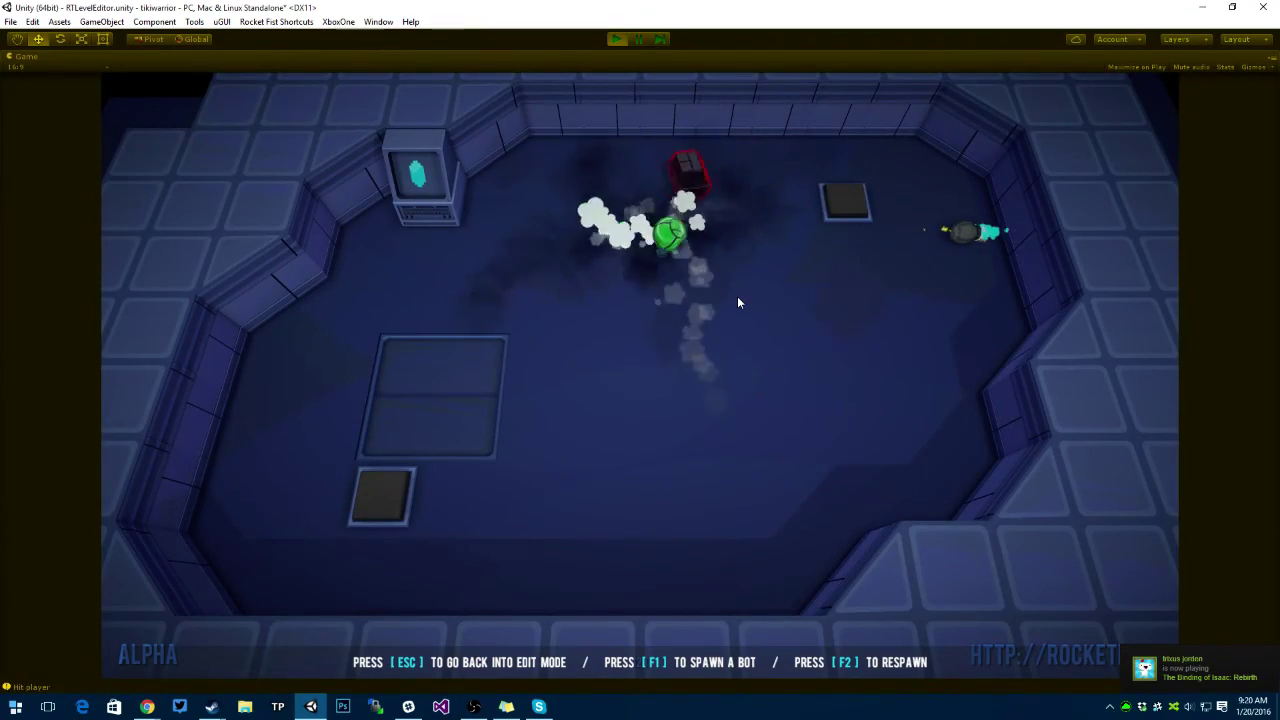
key(d)
key(w)
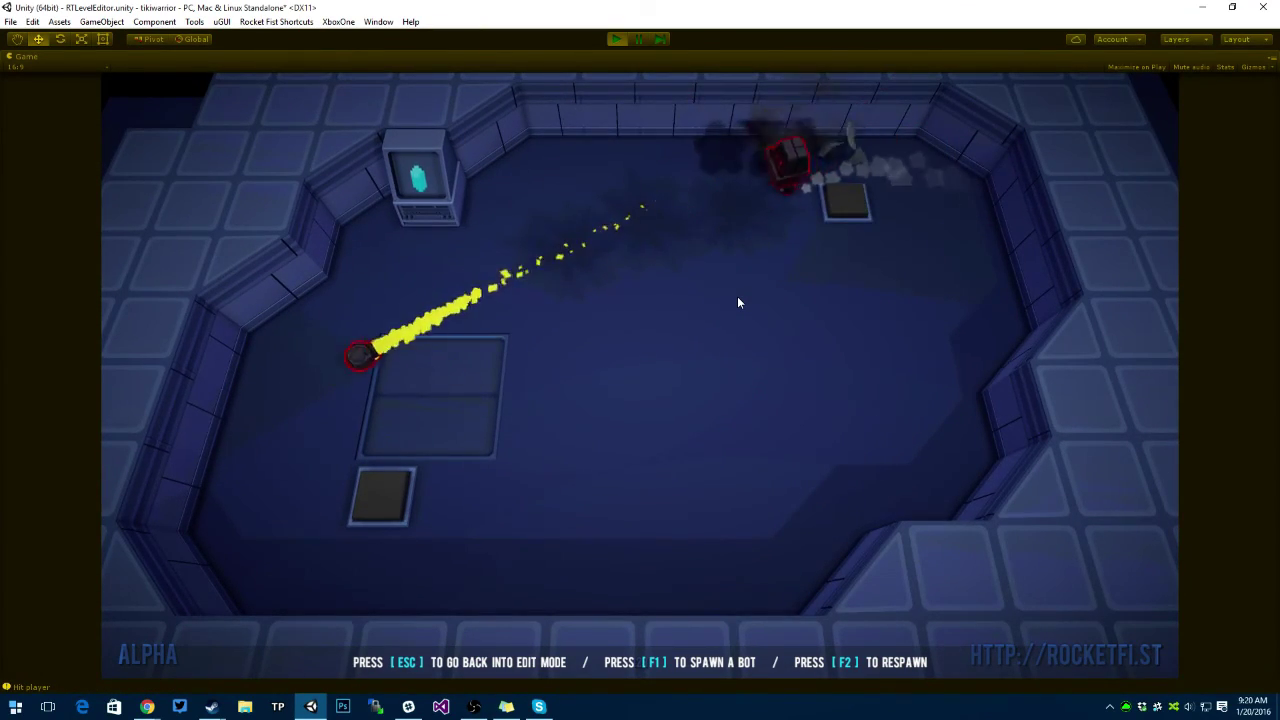
key(Escape)
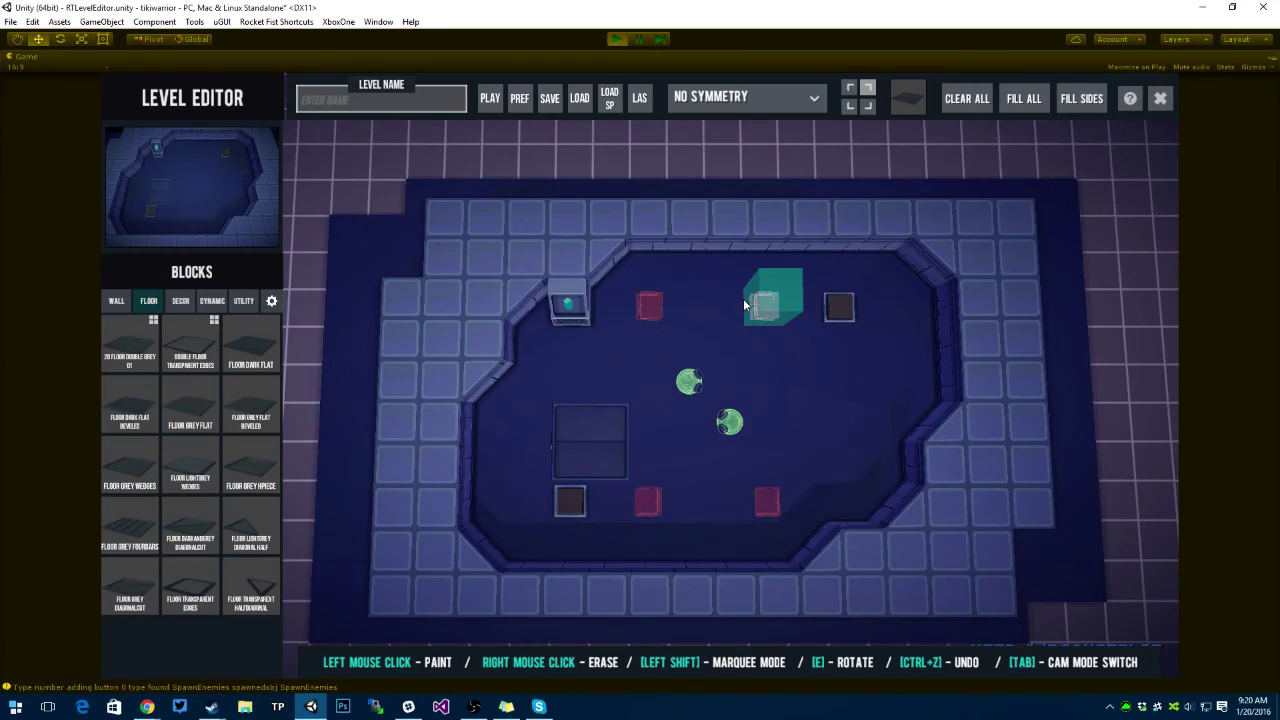
Review the Spawn Enemies, Wait For Active, Show Dialogue and Wait For Seconds settings in the level action sequencer, and close it.
click(639, 98)
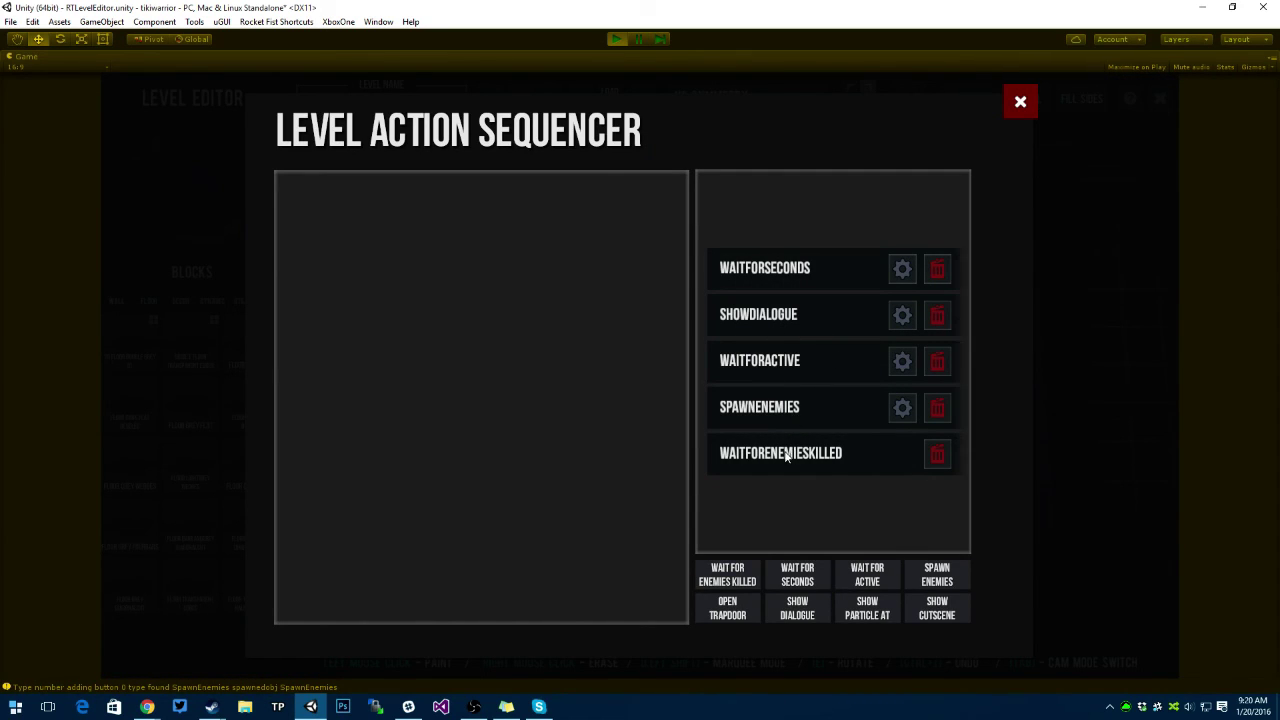
click(902, 408)
click(902, 361)
click(902, 315)
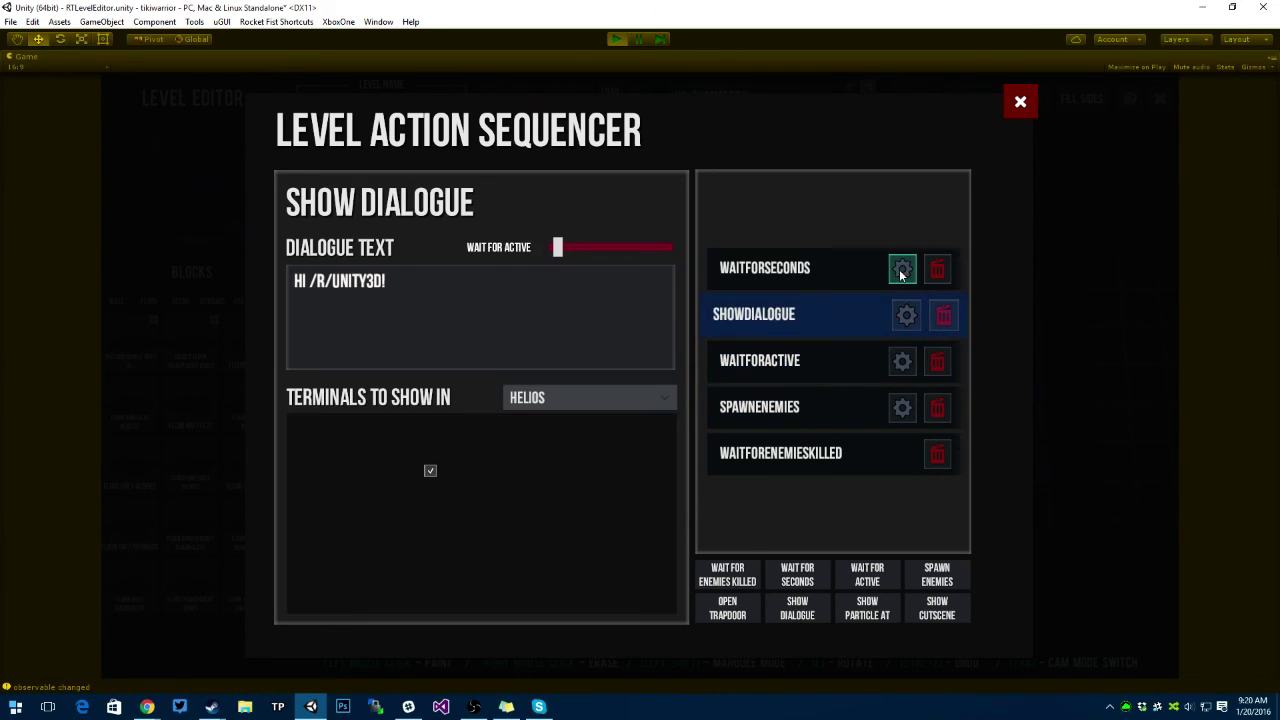
click(902, 269)
click(1020, 101)
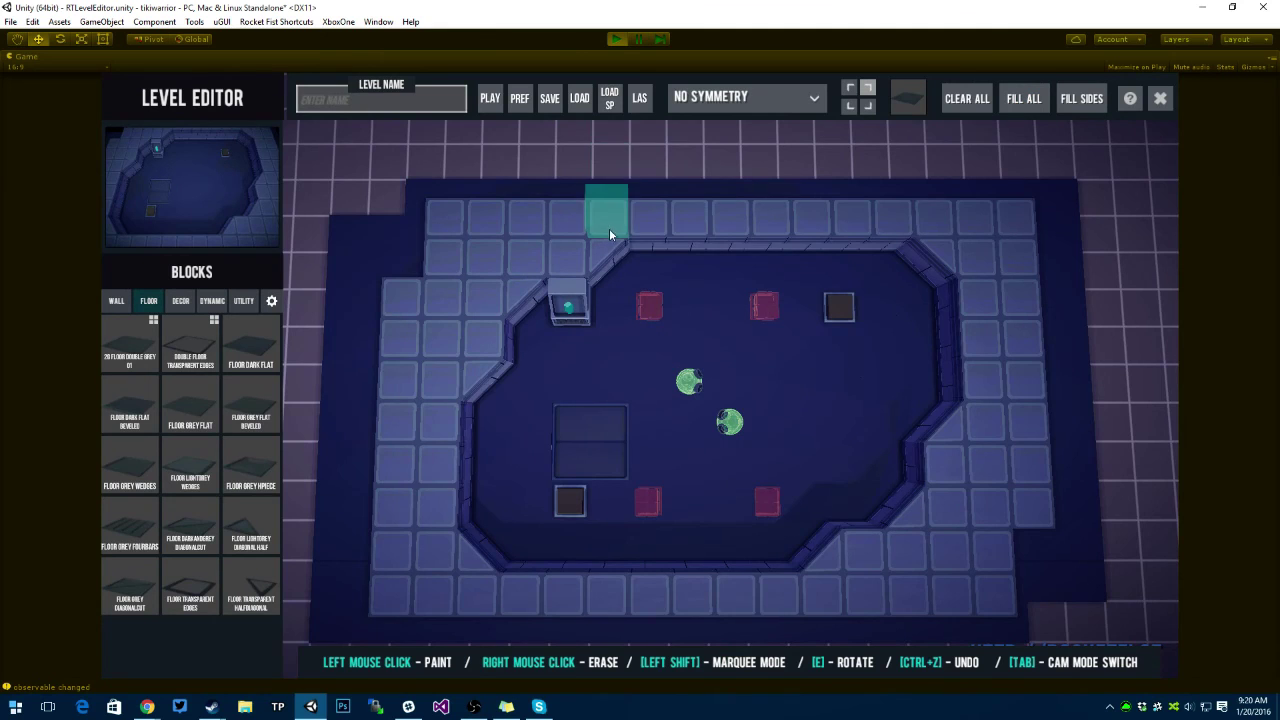
scroll(711, 366, down, 3)
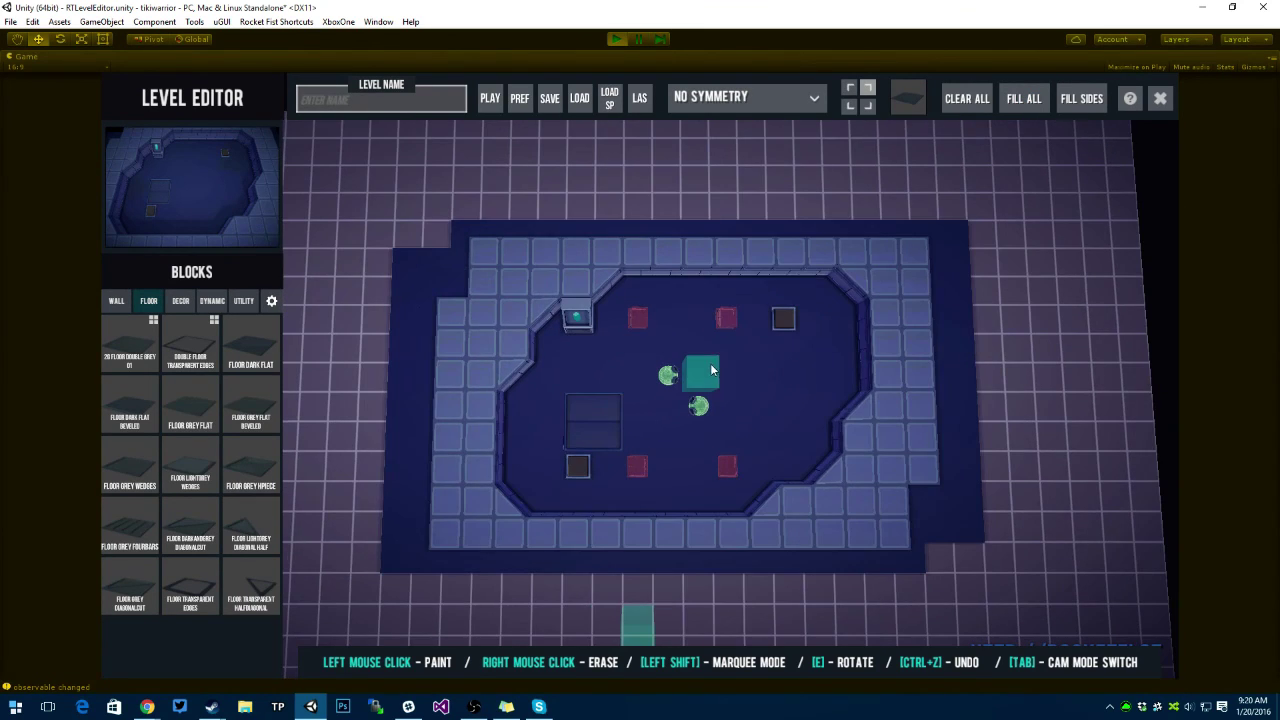
scroll(705, 385, down, 3)
middle_drag(685, 434, 791, 387)
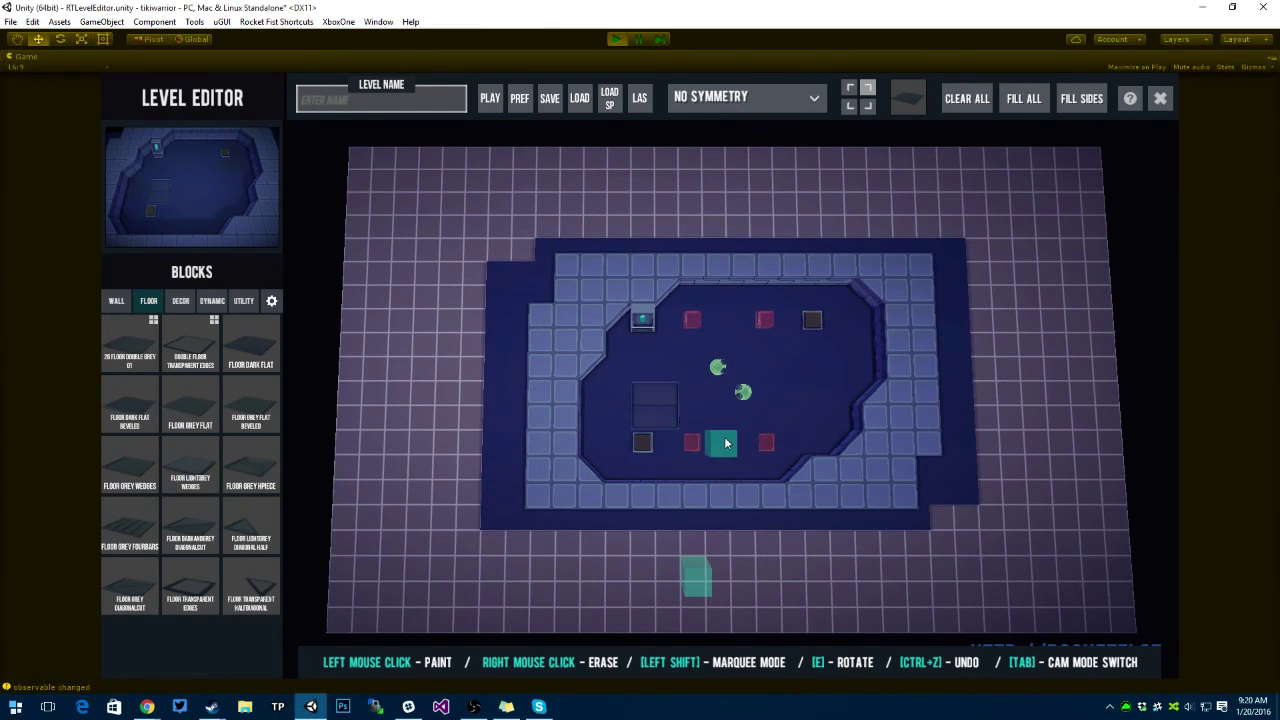
key(s)
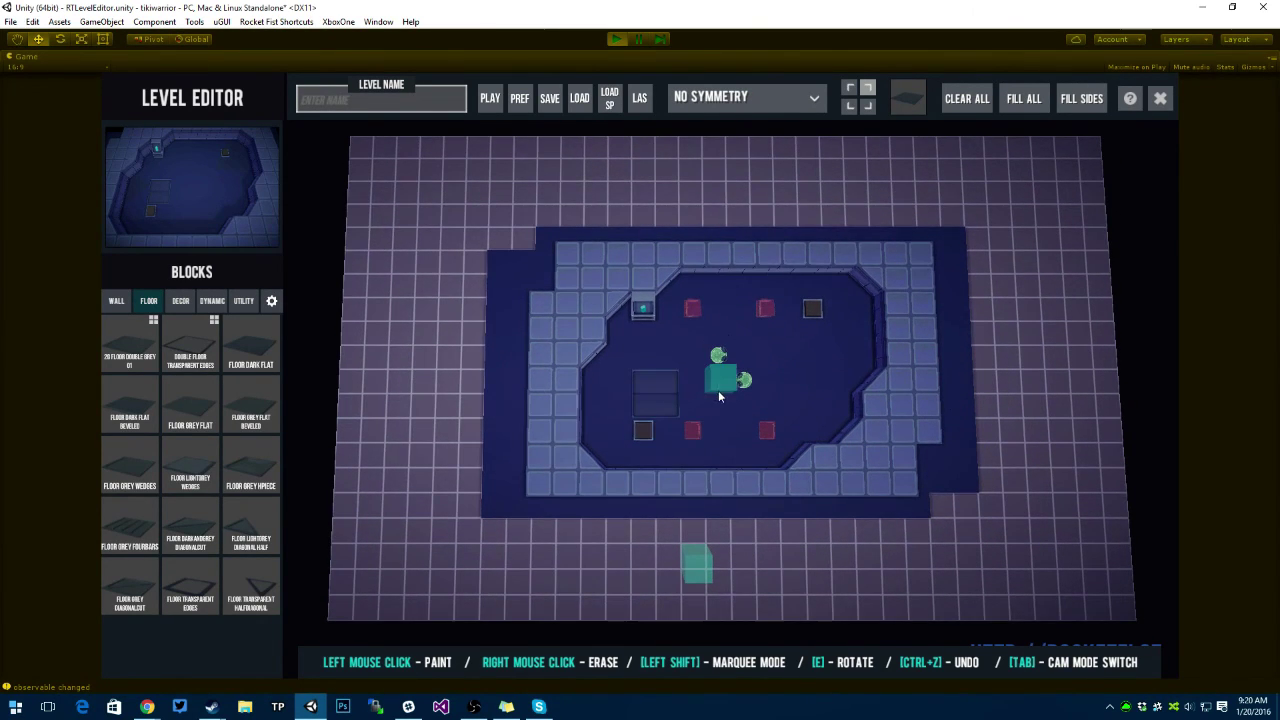
key(d)
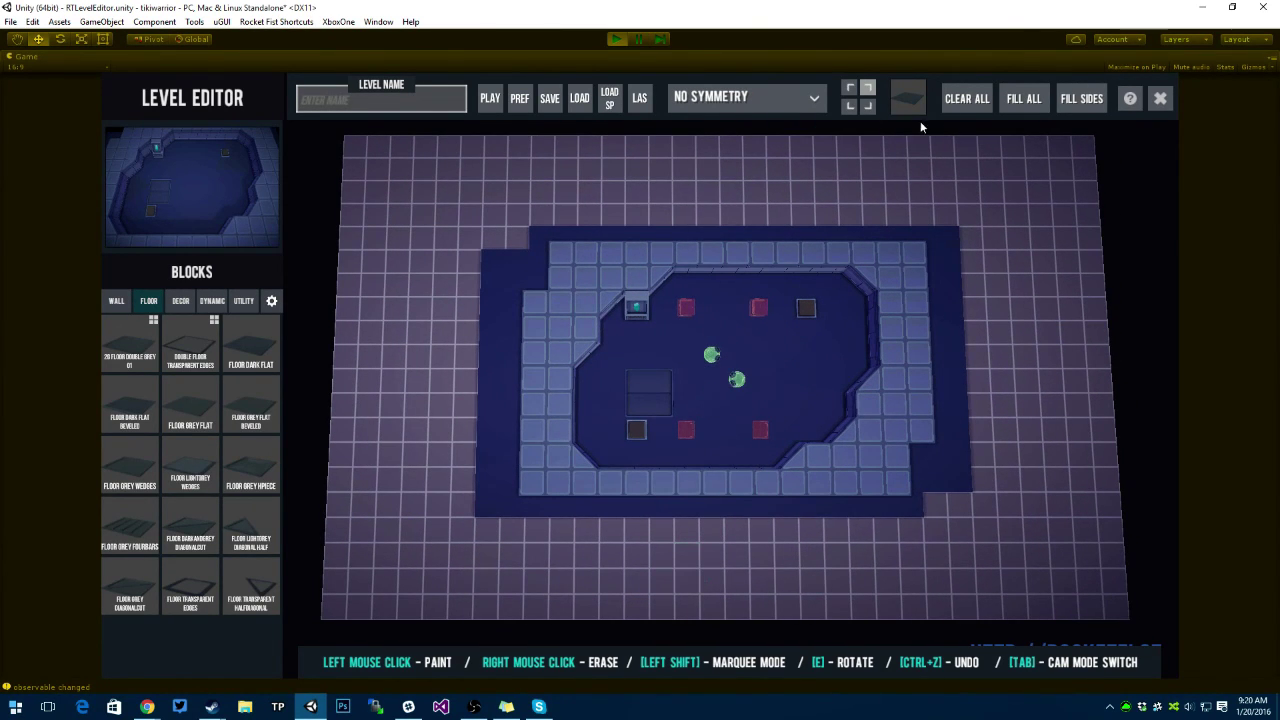